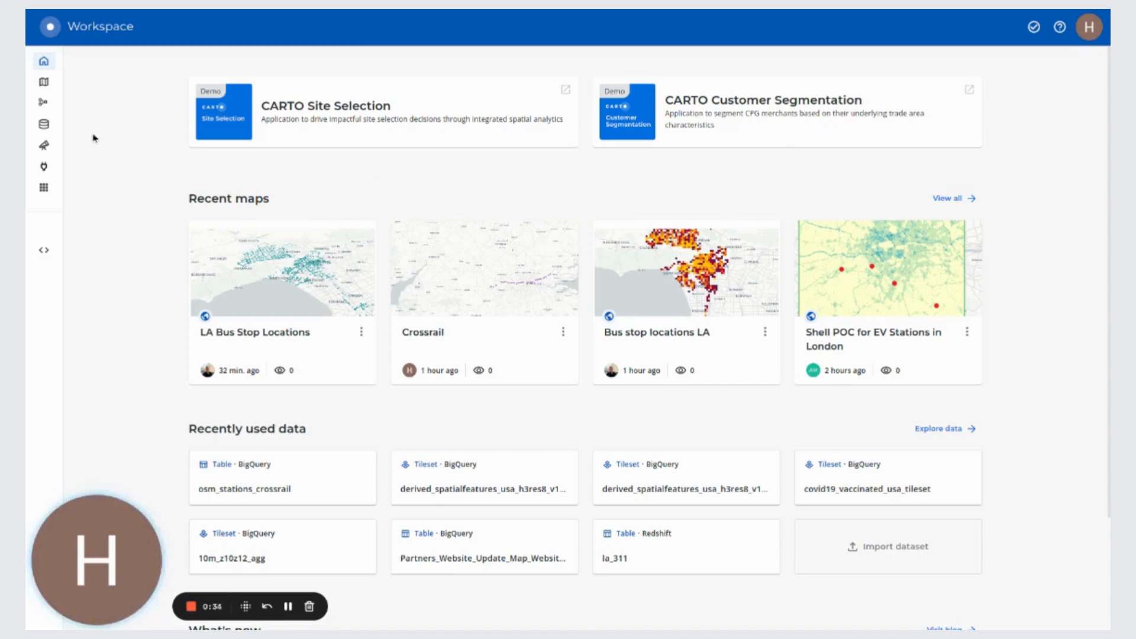
- Create a new workflow using the BigQuery connection hm-marketing-2022_01
{"action": "mouse_move", "coordinate": [59, 109]}
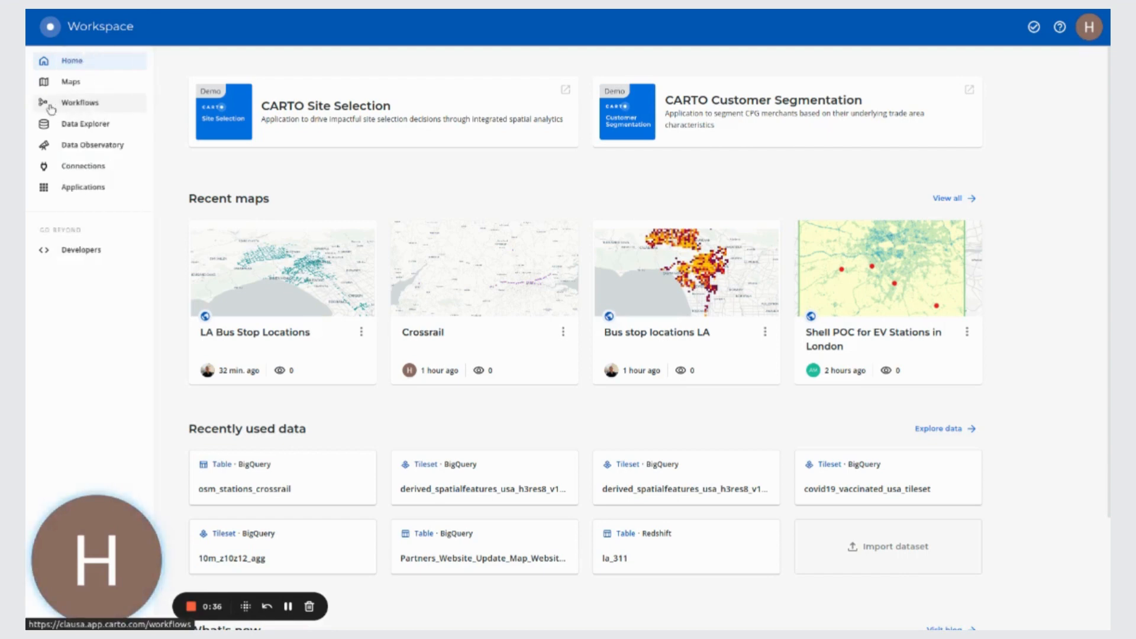
{"action": "left_click", "coordinate": [51, 105]}
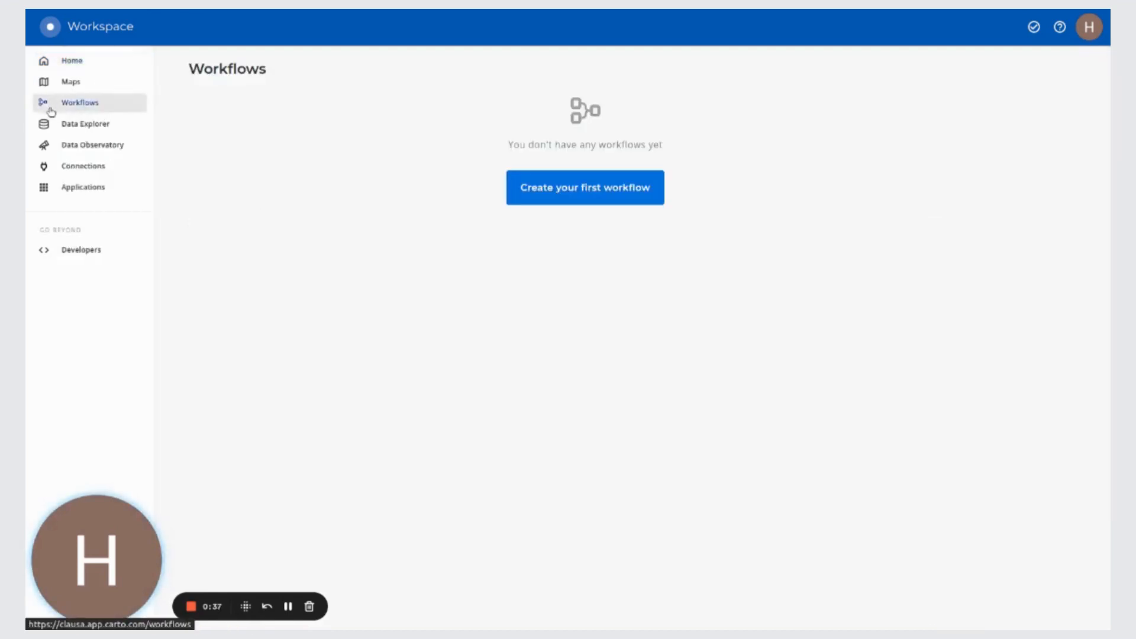
{"action": "left_click", "coordinate": [580, 195]}
{"action": "scroll", "coordinate": [633, 349], "scroll_direction": "down", "scroll_amount": 10}
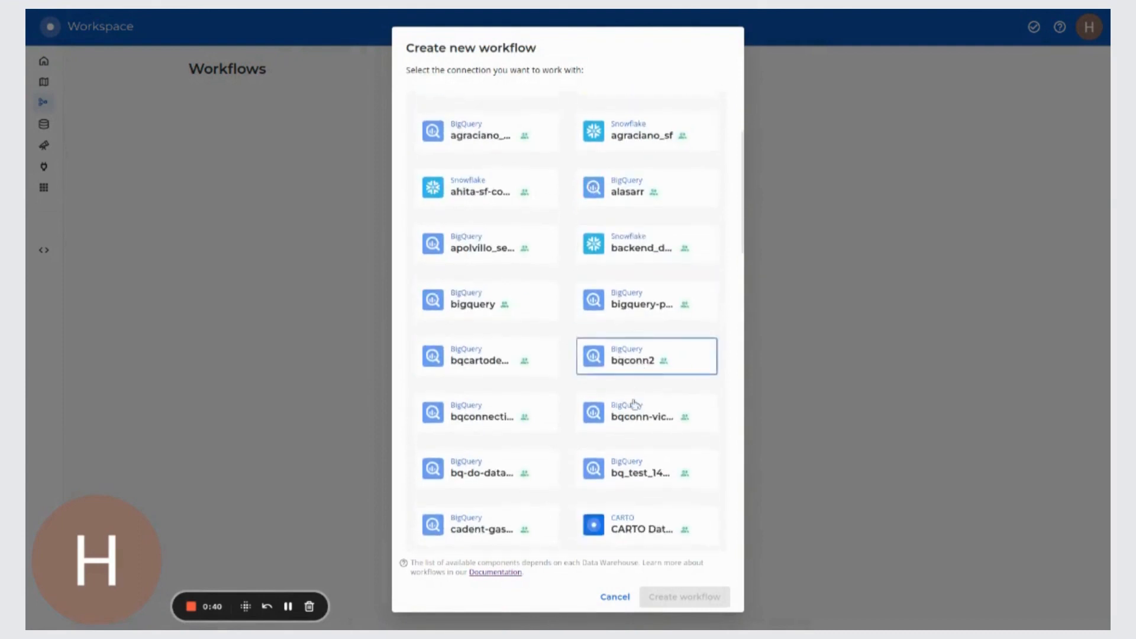
{"action": "scroll", "coordinate": [651, 470], "scroll_direction": "down", "scroll_amount": 2}
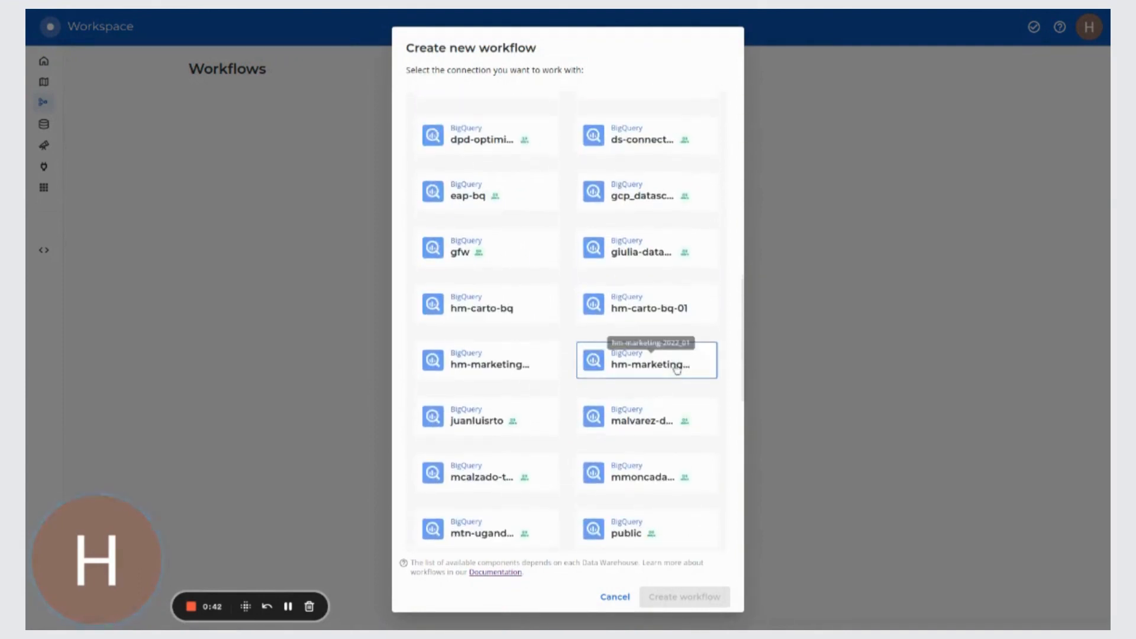
{"action": "left_click", "coordinate": [671, 360]}
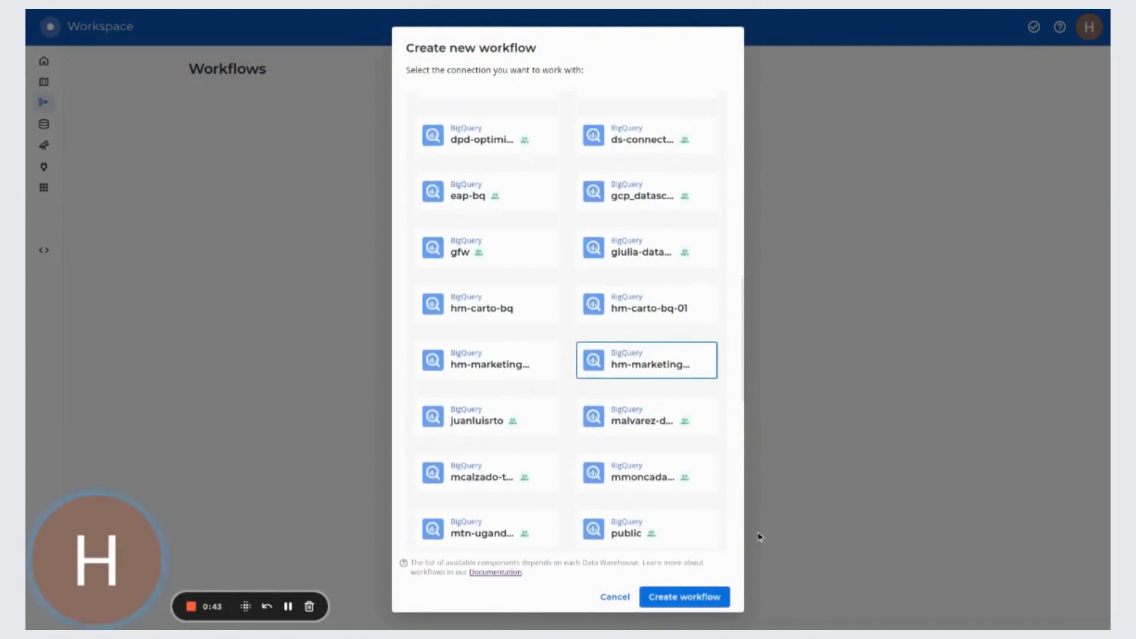
{"action": "left_click", "coordinate": [703, 595]}
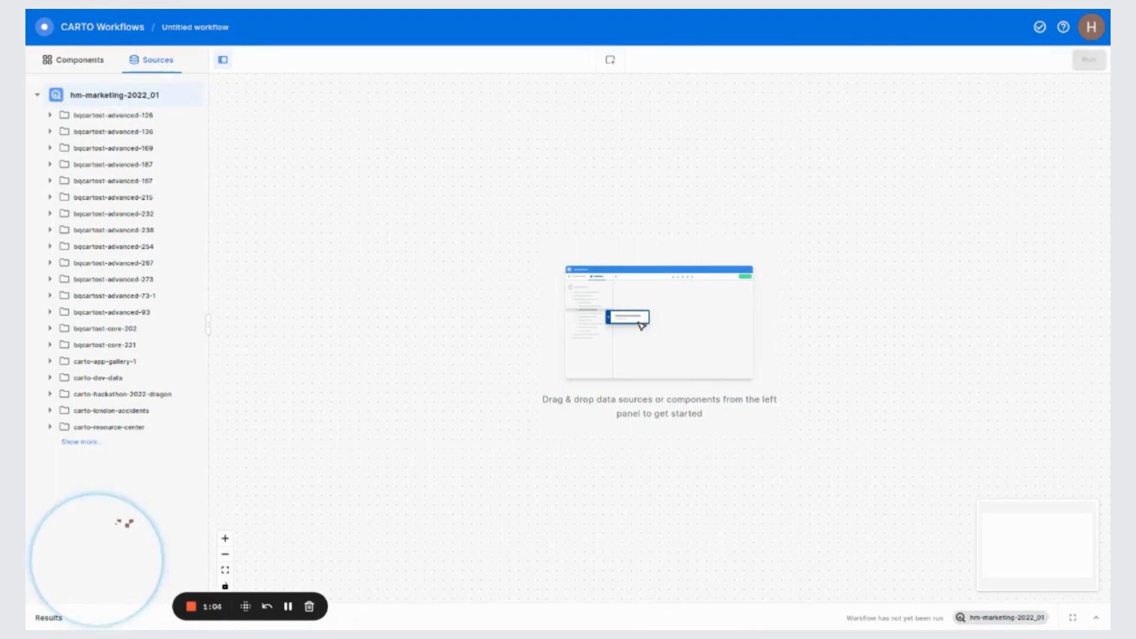
- Place the osm_stations_crossrail table from cartodb-gcp-marketing-team's Infrastructure_RealEstate dataset on the workflow canvas as a source
{"action": "left_click", "coordinate": [97, 65]}
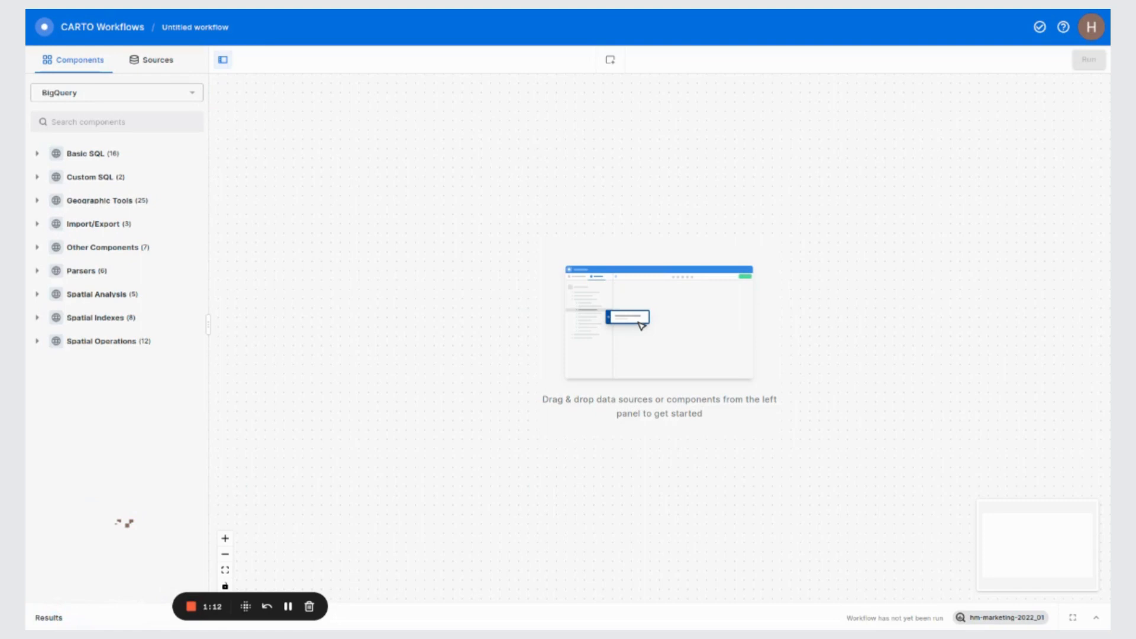
{"action": "left_click", "coordinate": [158, 61]}
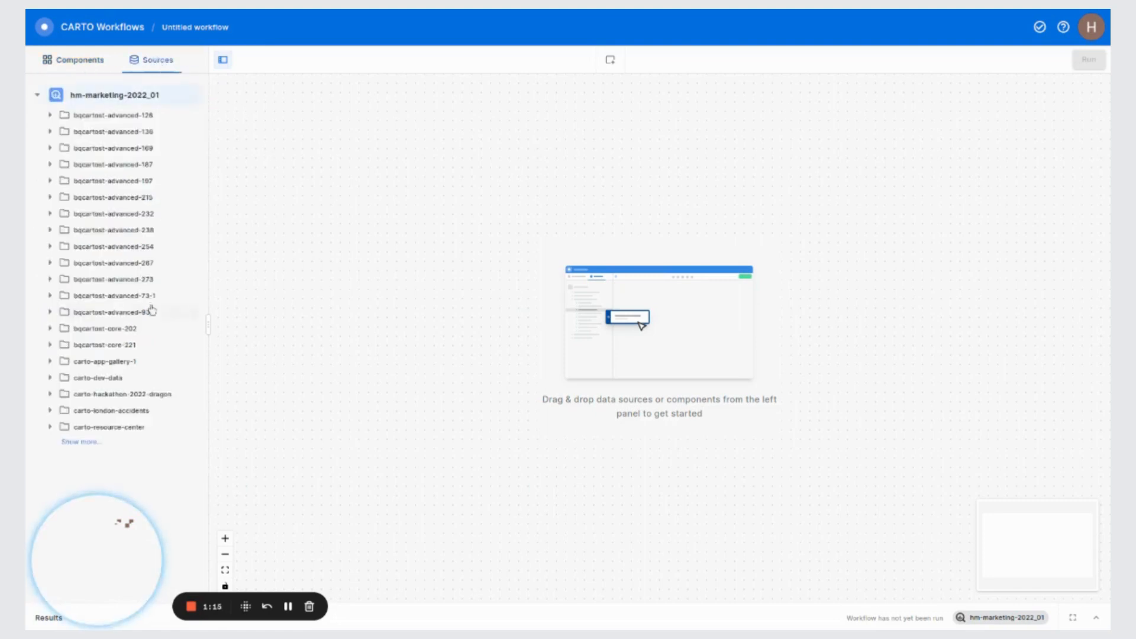
{"action": "left_click", "coordinate": [104, 444]}
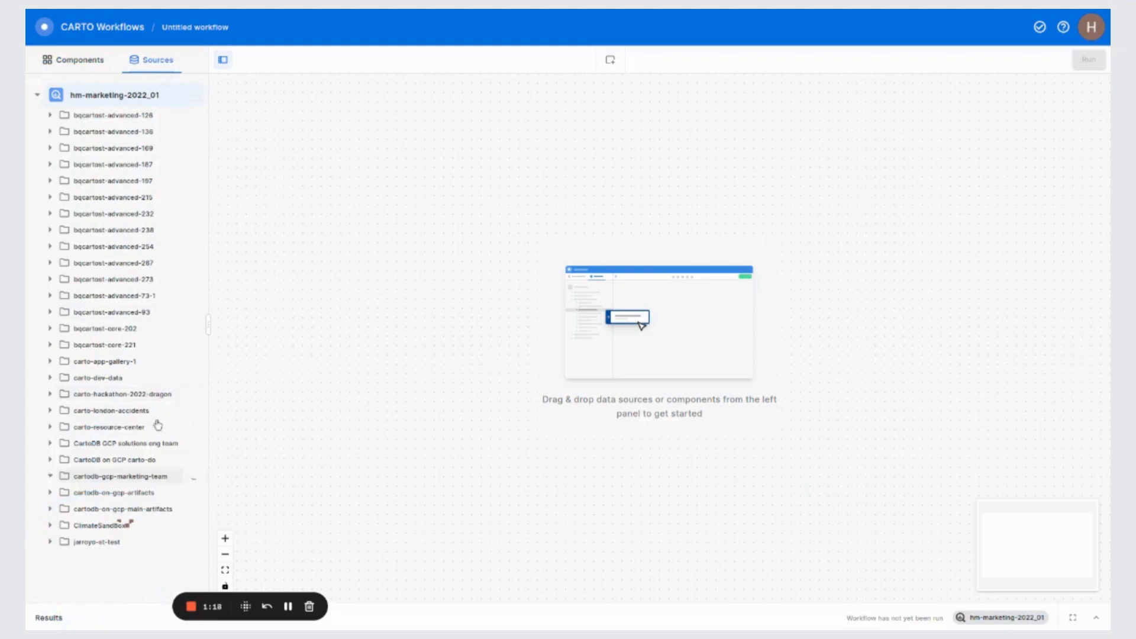
{"action": "scroll", "coordinate": [158, 403], "scroll_direction": "down", "scroll_amount": 3}
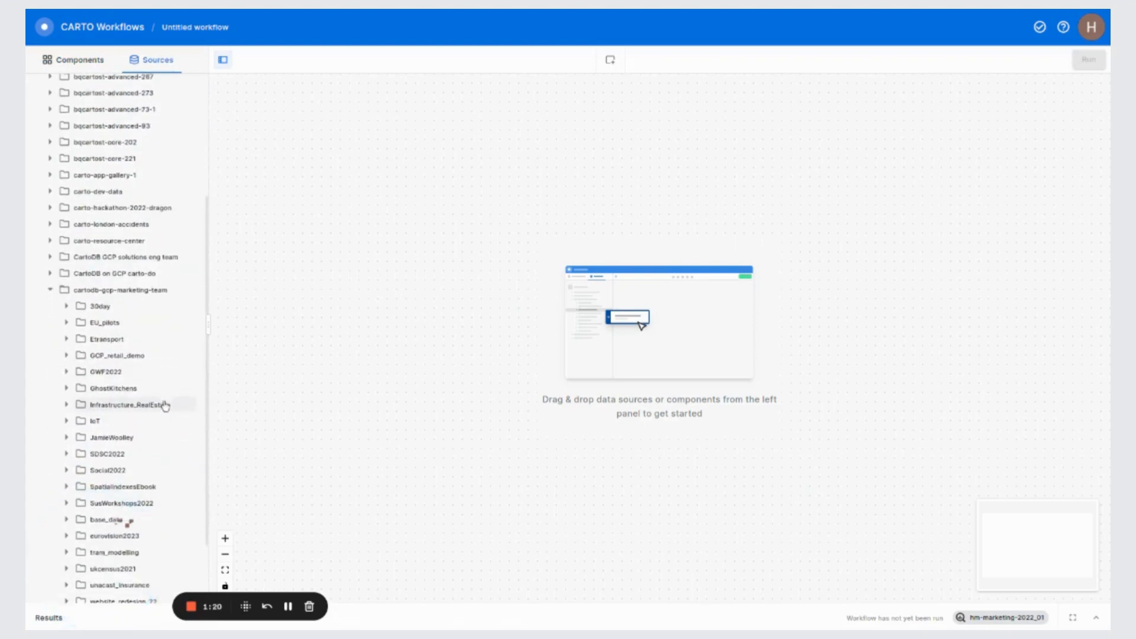
{"action": "left_click", "coordinate": [165, 406]}
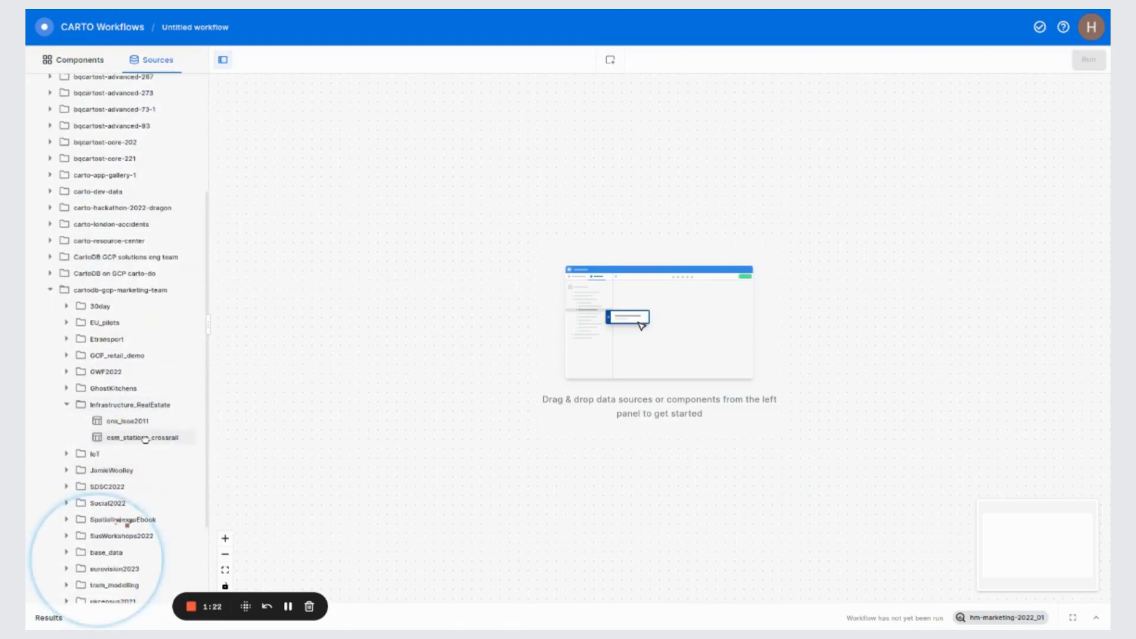
{"action": "left_click_drag", "start_coordinate": [145, 440], "coordinate": [448, 225]}
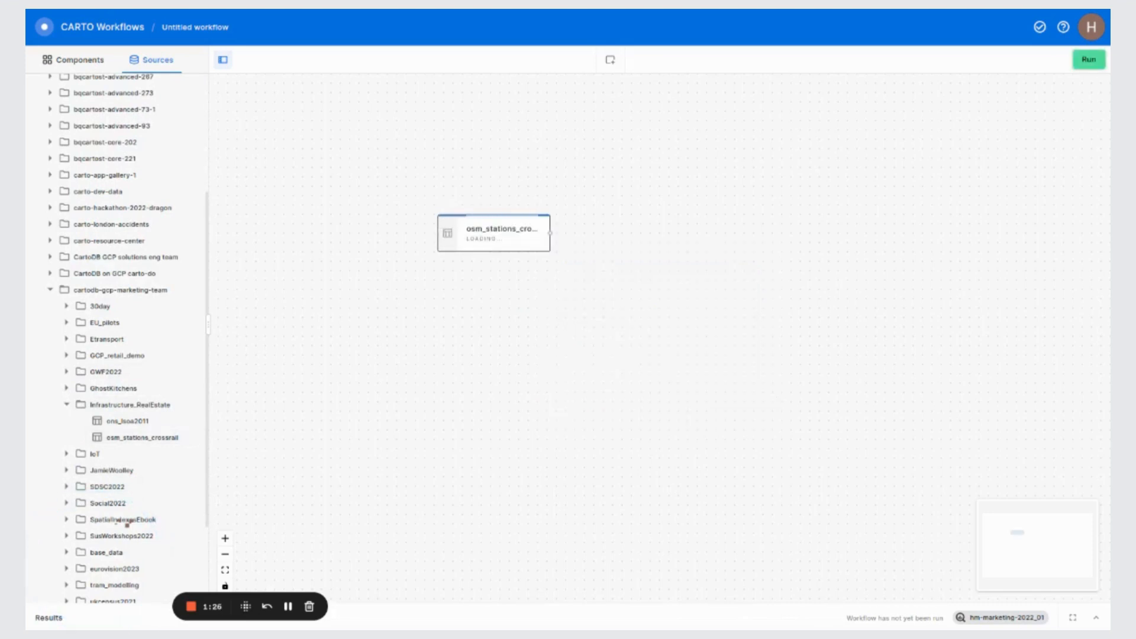
- Examine the data table and map preview of the osm_stations_crossrail source
{"action": "left_click", "coordinate": [514, 236]}
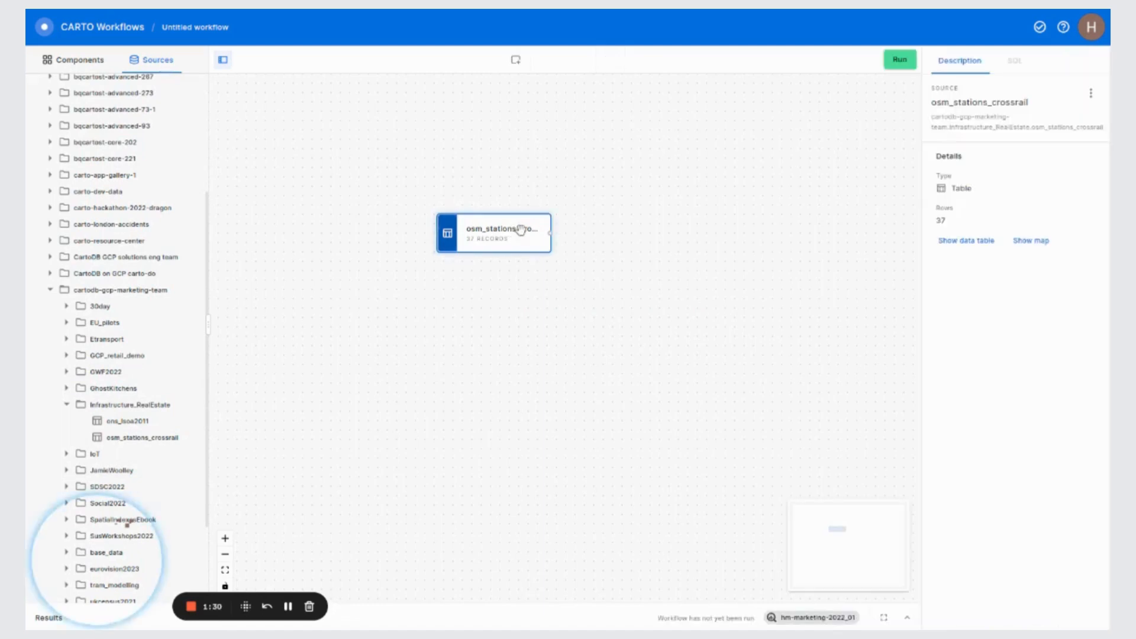
{"action": "left_click", "coordinate": [904, 619]}
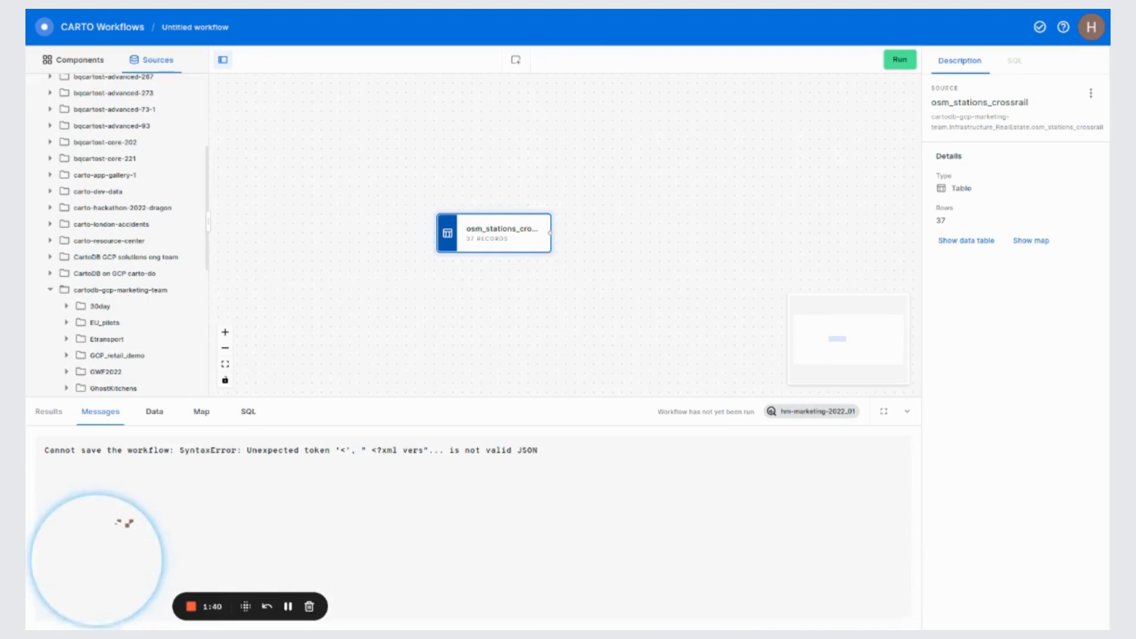
{"action": "left_click", "coordinate": [154, 417]}
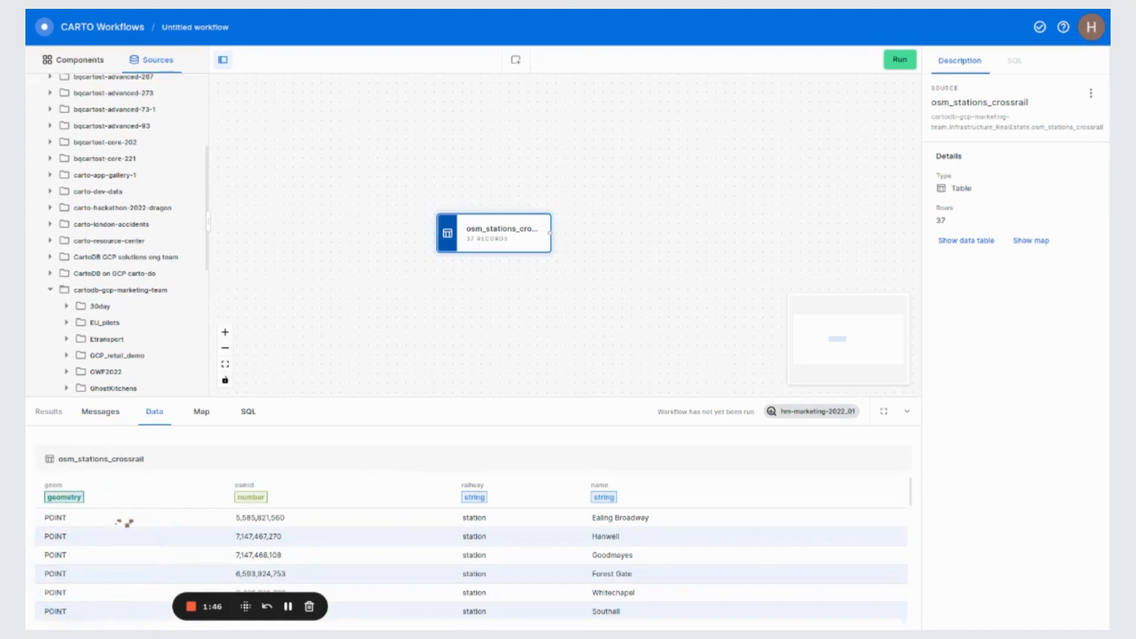
{"action": "left_click", "coordinate": [201, 411]}
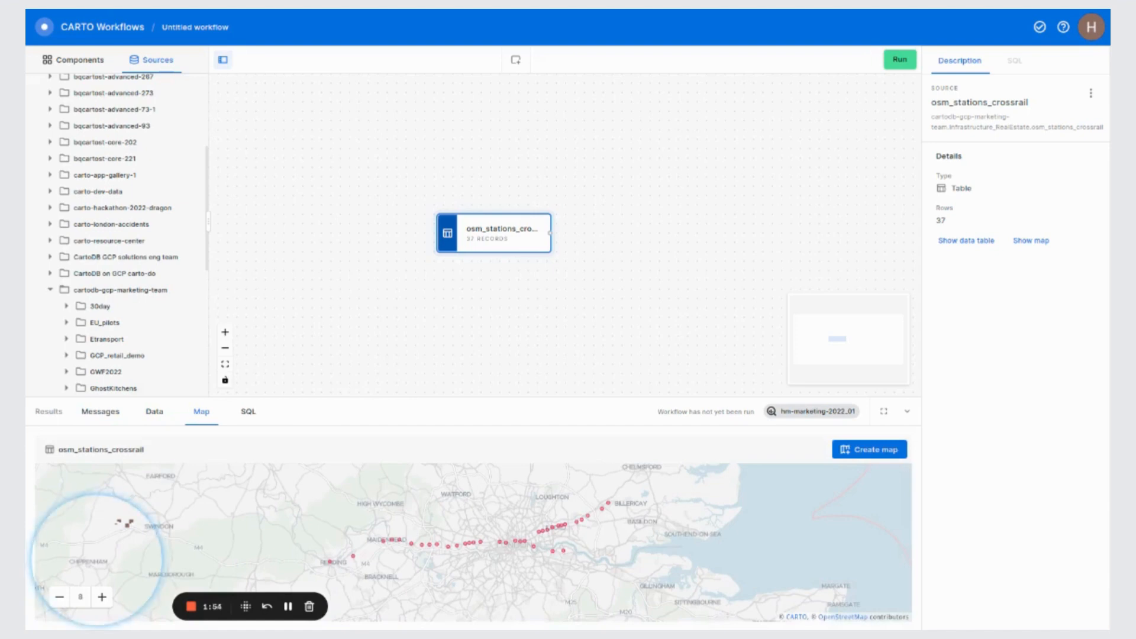
{"action": "left_click", "coordinate": [907, 417]}
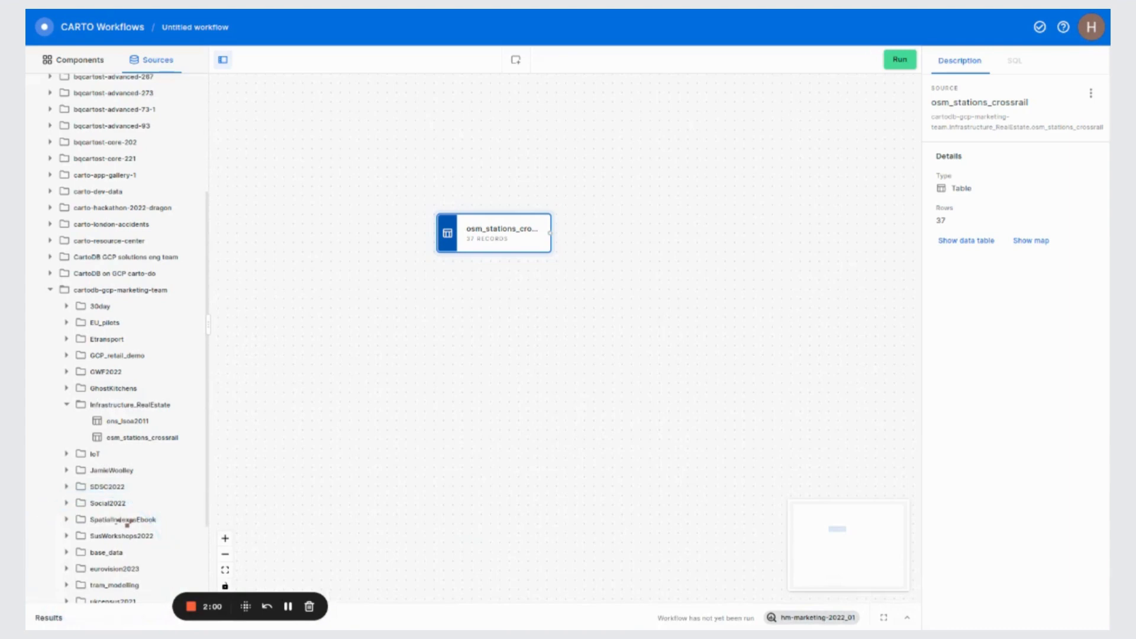
- Add an ST_BUFFER component fed by the osm_stations_crossrail source and set its distance to 1600 m
{"action": "left_click", "coordinate": [77, 60]}
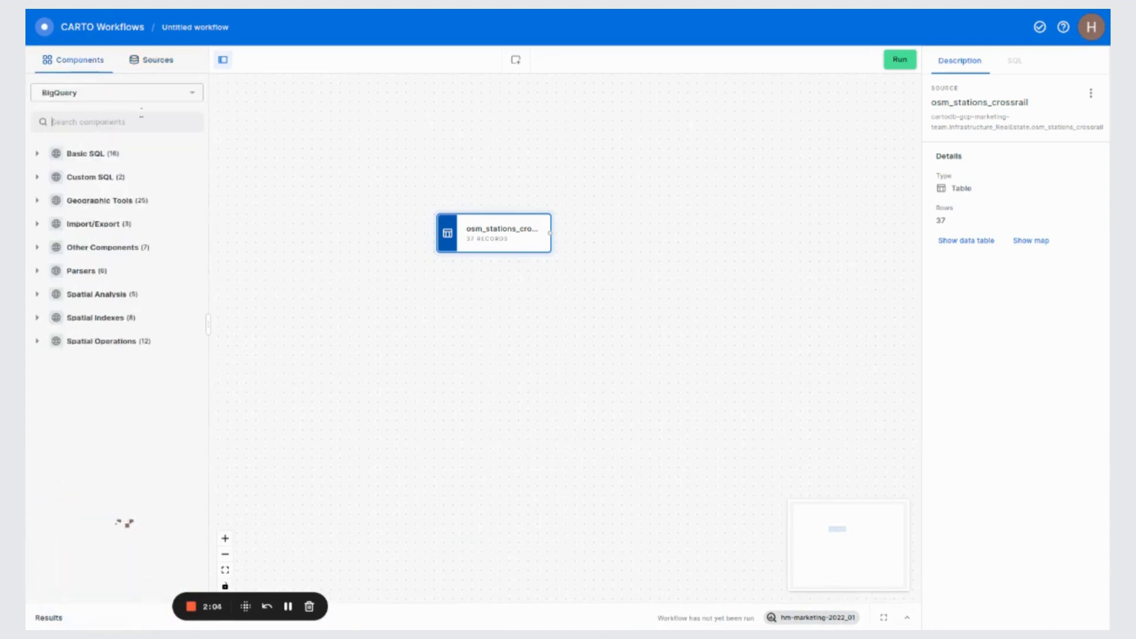
{"action": "type", "text": "buffer"}
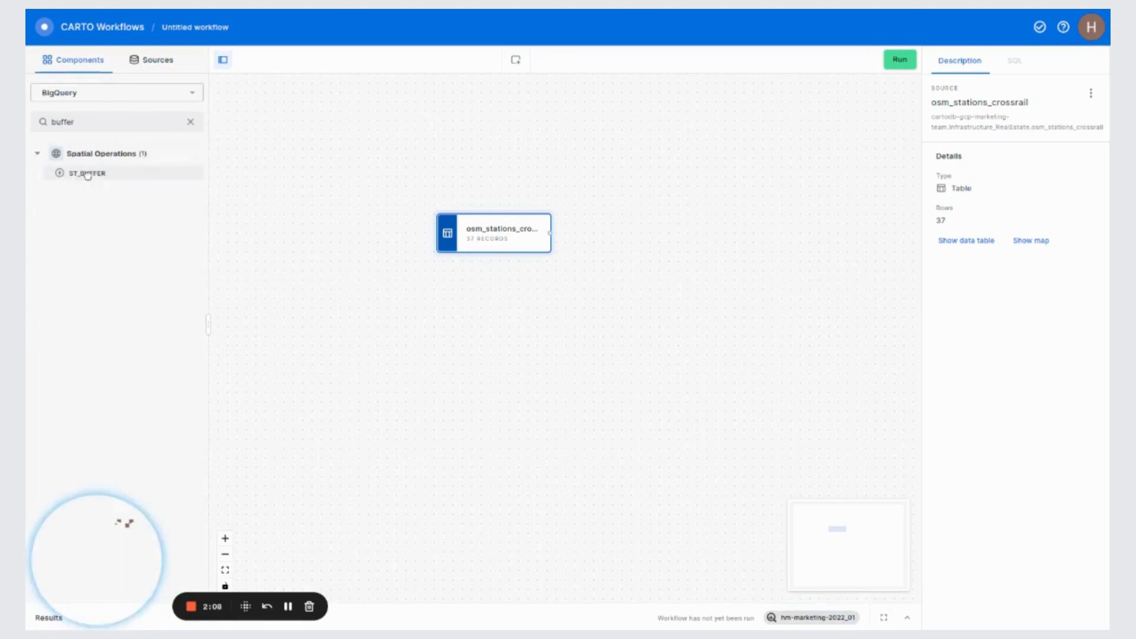
{"action": "left_click_drag", "start_coordinate": [83, 178], "coordinate": [645, 232]}
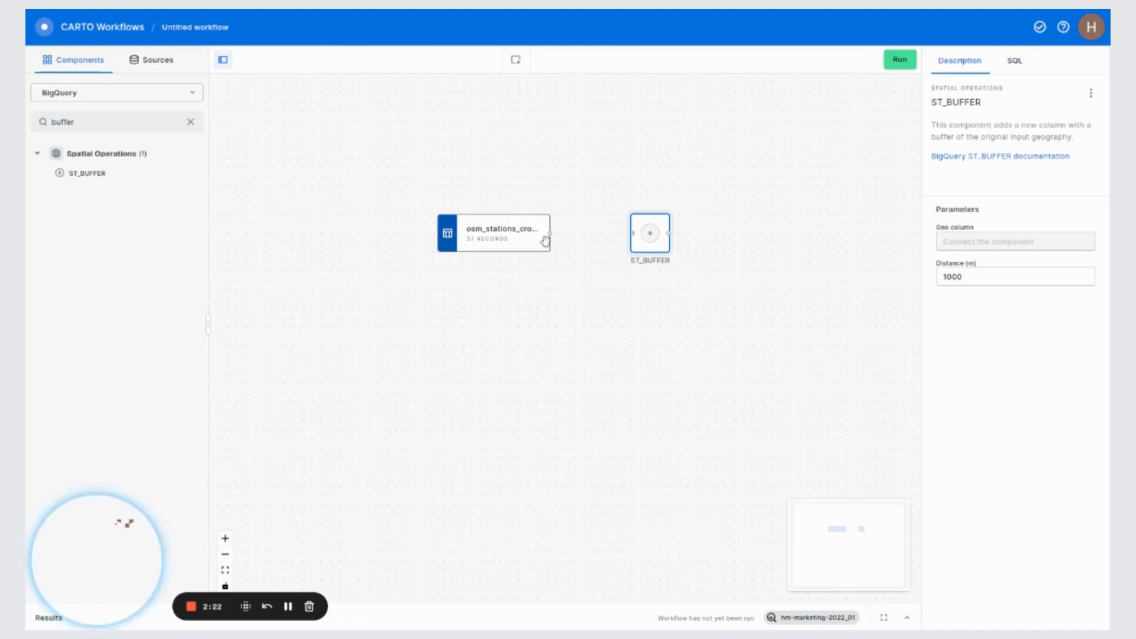
{"action": "left_click_drag", "start_coordinate": [549, 233], "coordinate": [634, 234]}
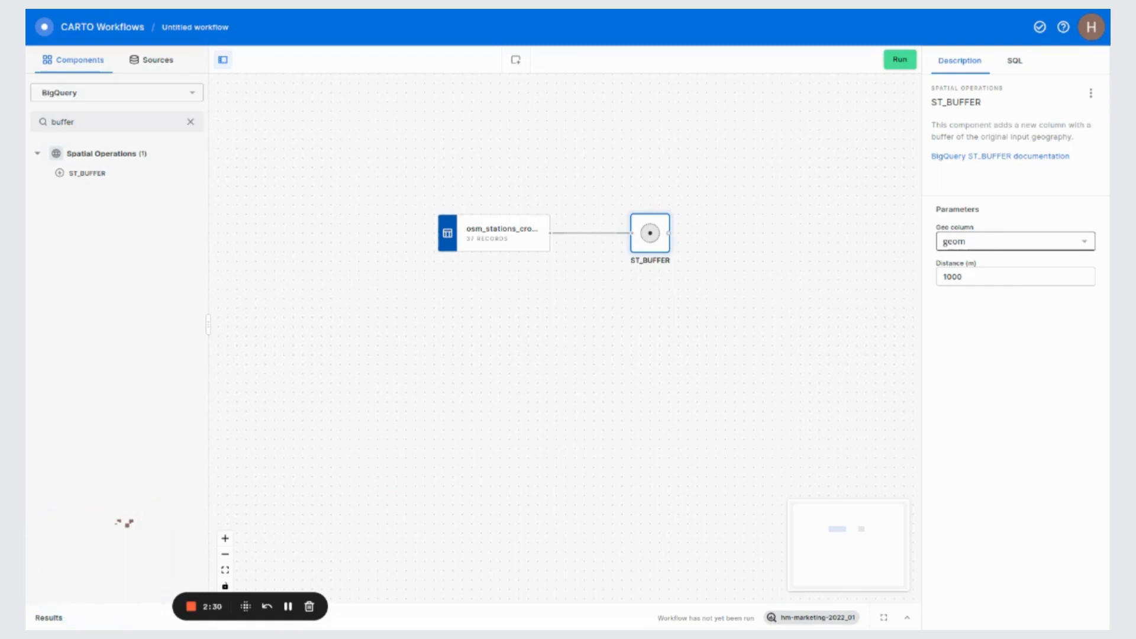
{"action": "left_click_drag", "start_coordinate": [984, 276], "coordinate": [915, 280]}
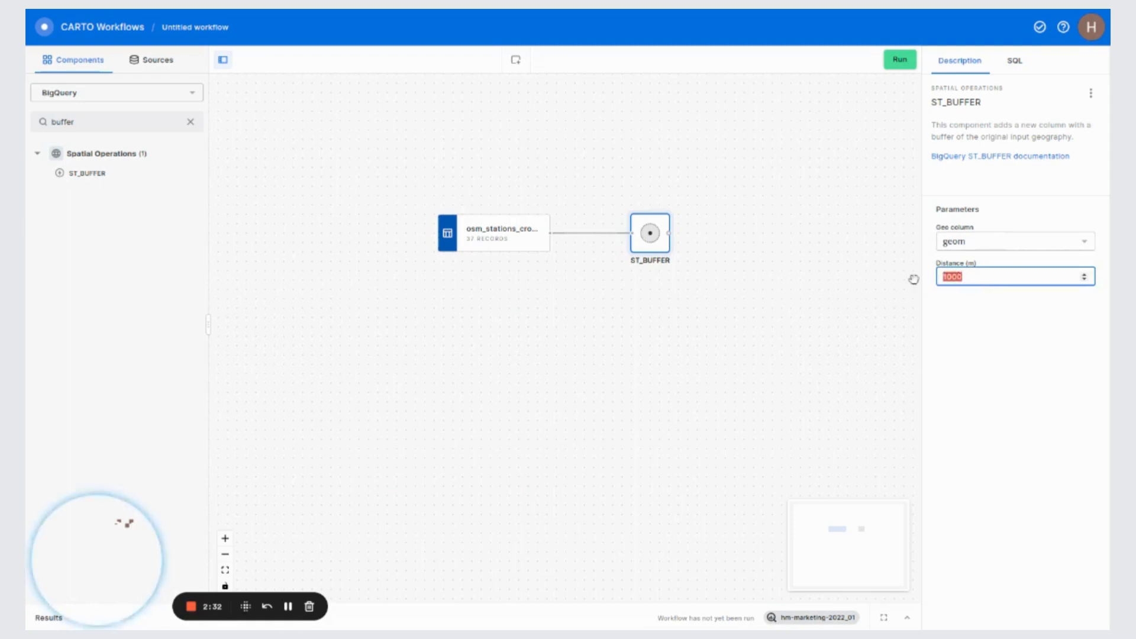
{"action": "type", "text": "160"}
- Add the ons_lsoa2011 table from the Infrastructure_RealEstate dataset as a second source above osm_stations_crossrail
{"action": "left_click", "coordinate": [158, 60]}
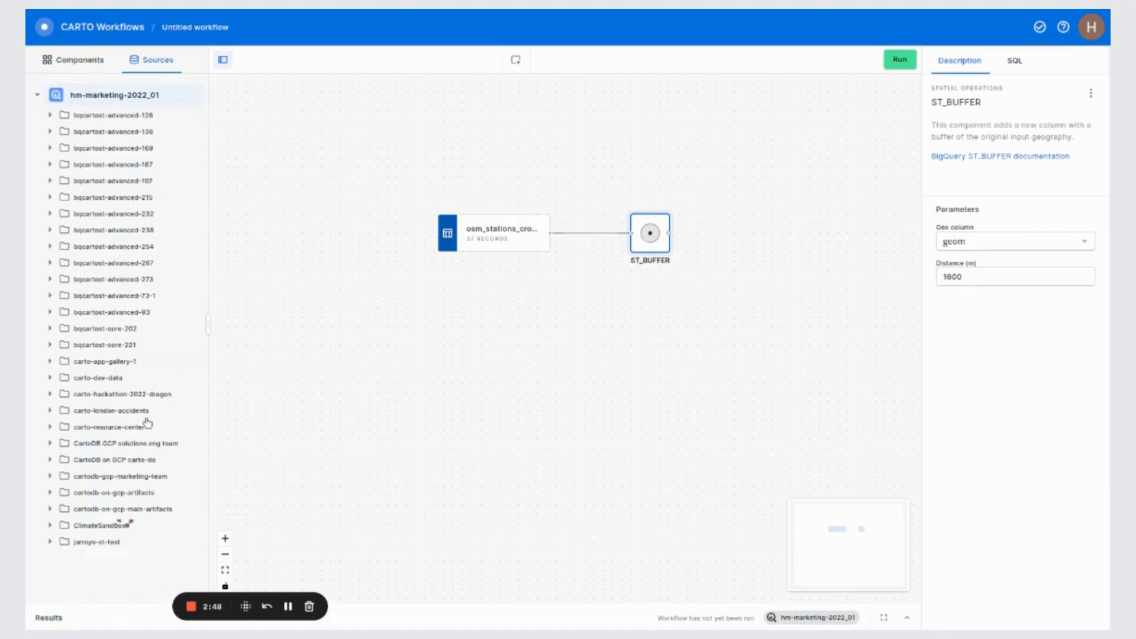
{"action": "left_click", "coordinate": [157, 475]}
{"action": "scroll", "coordinate": [163, 449], "scroll_direction": "down", "scroll_amount": 1}
{"action": "scroll", "coordinate": [162, 449], "scroll_direction": "down", "scroll_amount": 5}
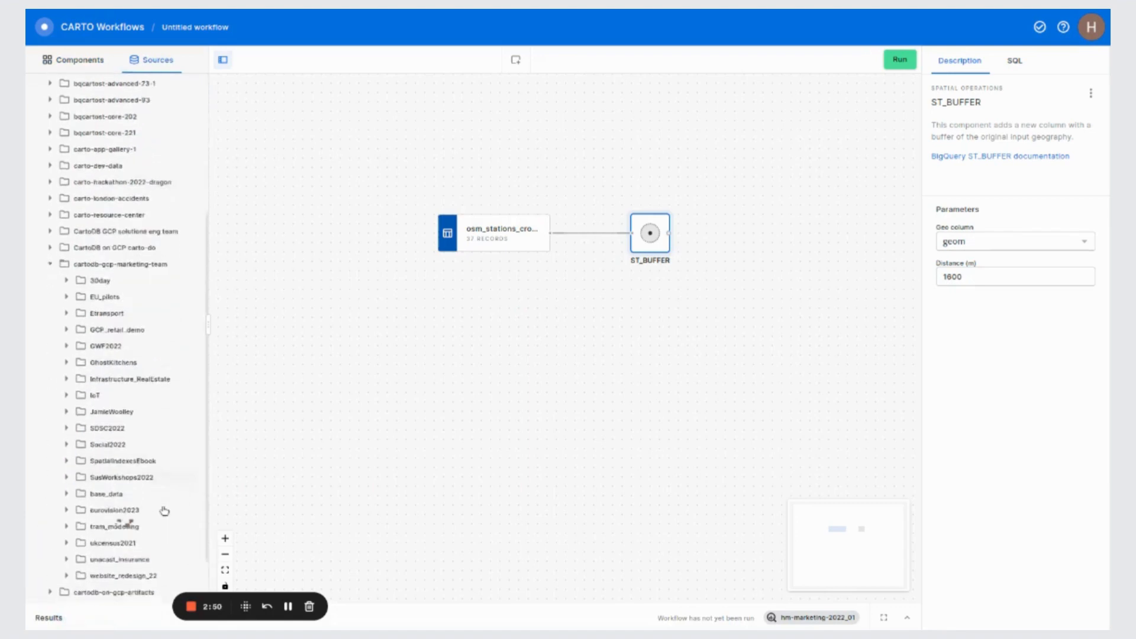
{"action": "left_click", "coordinate": [164, 318]}
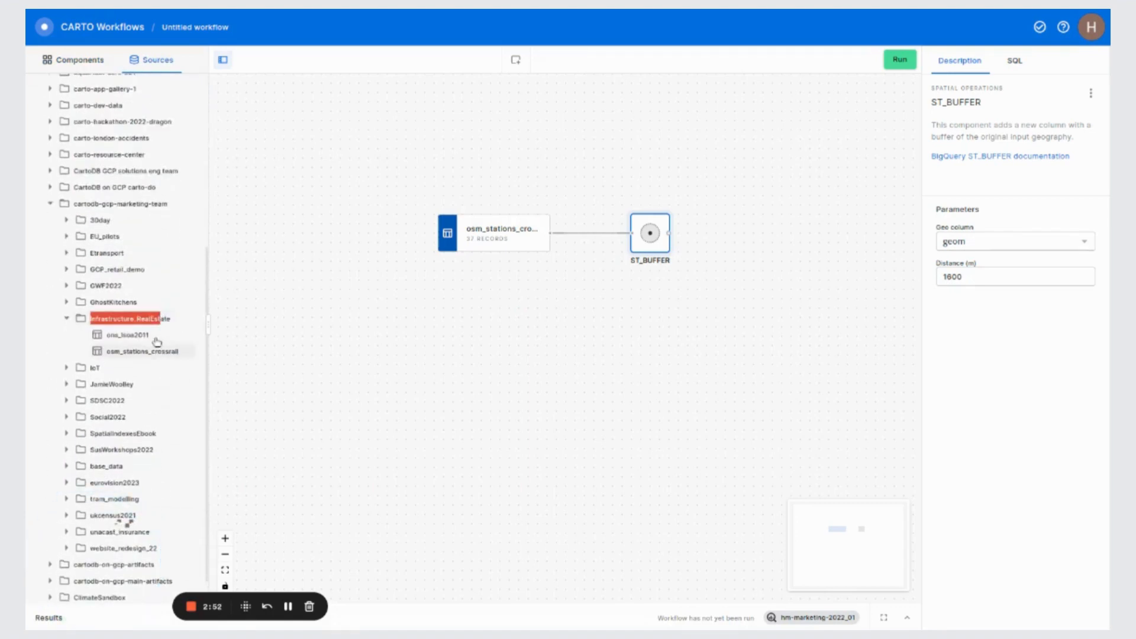
{"action": "left_click_drag", "start_coordinate": [127, 336], "coordinate": [494, 159]}
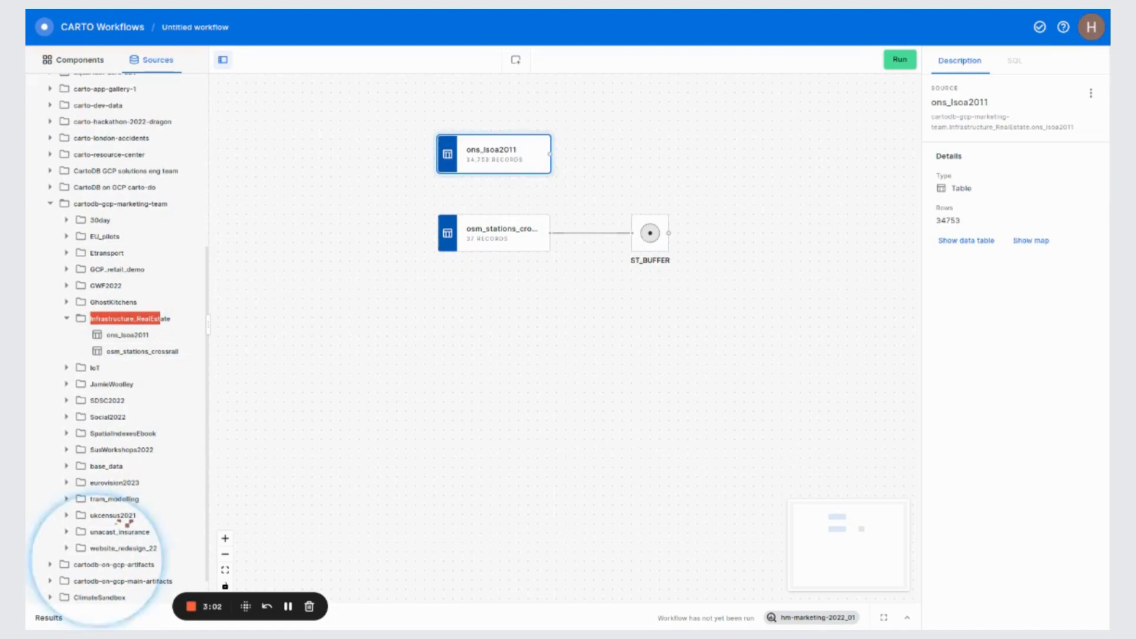
- Examine the ons_lsoa2011 boundaries around London in the map preview
{"action": "left_click", "coordinate": [908, 619]}
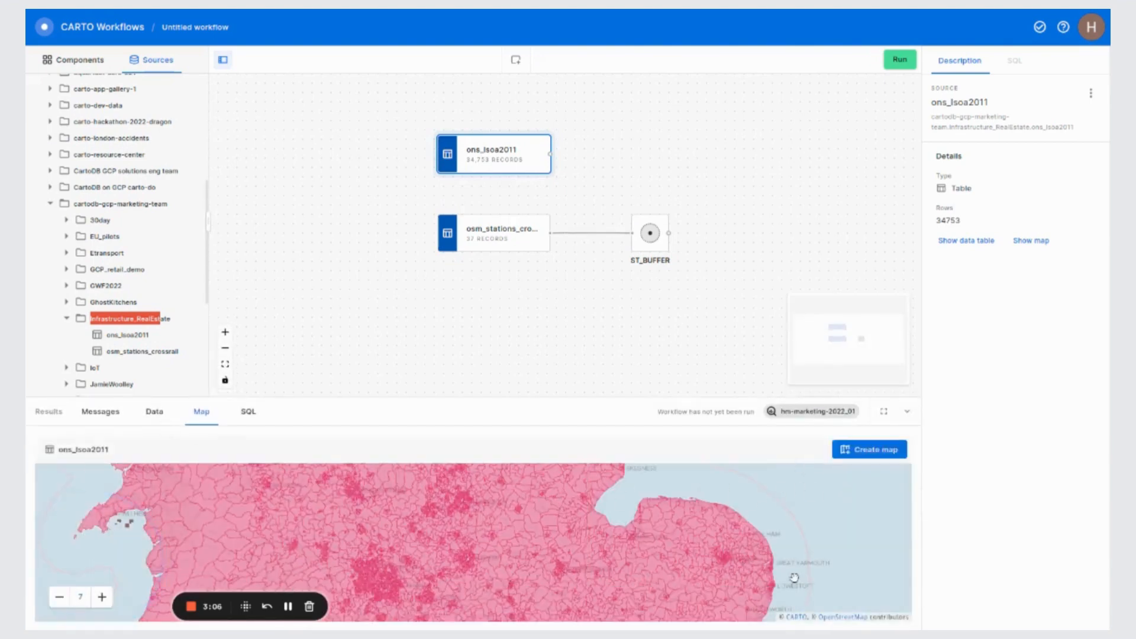
{"action": "left_click_drag", "start_coordinate": [678, 553], "coordinate": [678, 419]}
{"action": "left_click_drag", "start_coordinate": [631, 582], "coordinate": [643, 508]}
{"action": "scroll", "coordinate": [580, 492], "scroll_direction": "up", "scroll_amount": 3}
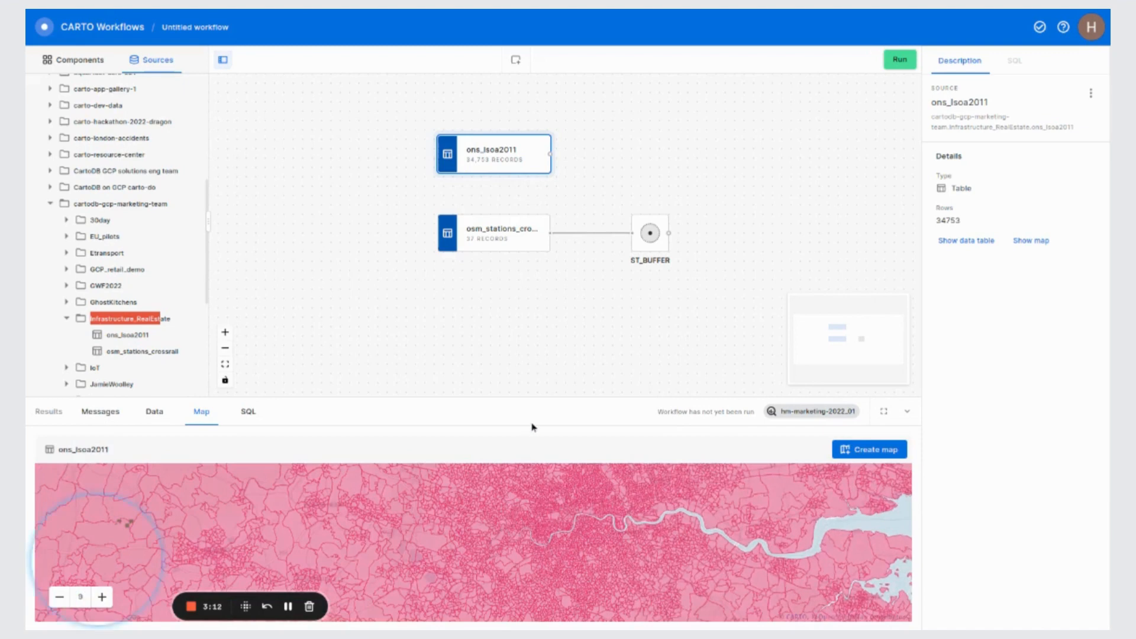
- Add a SPATIAL_FILTER component with ons_lsoa2011 as its source table and the ST_BUFFER output as its filter table
{"action": "left_click", "coordinate": [81, 62]}
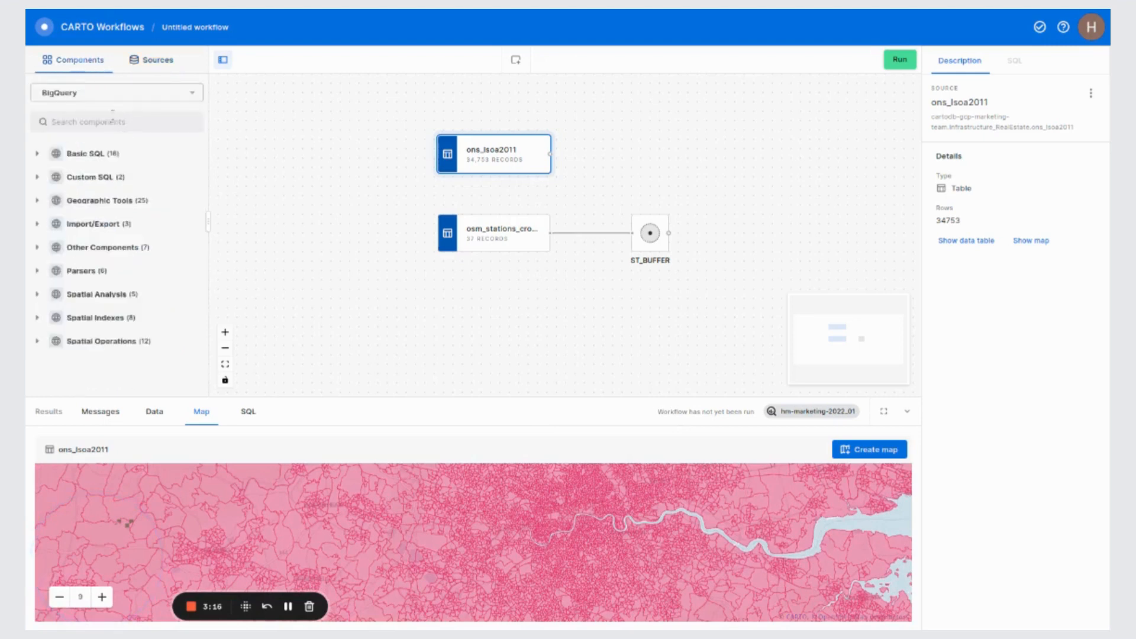
{"action": "left_click", "coordinate": [120, 122]}
{"action": "type", "text": "tilter"}
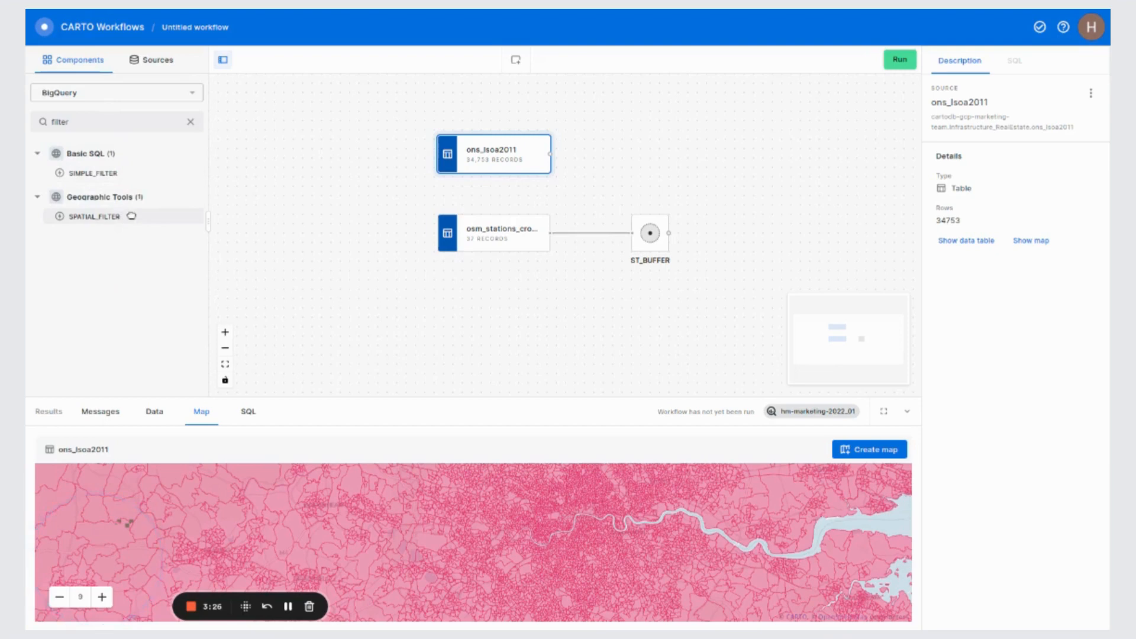
{"action": "left_click_drag", "start_coordinate": [130, 216], "coordinate": [715, 161]}
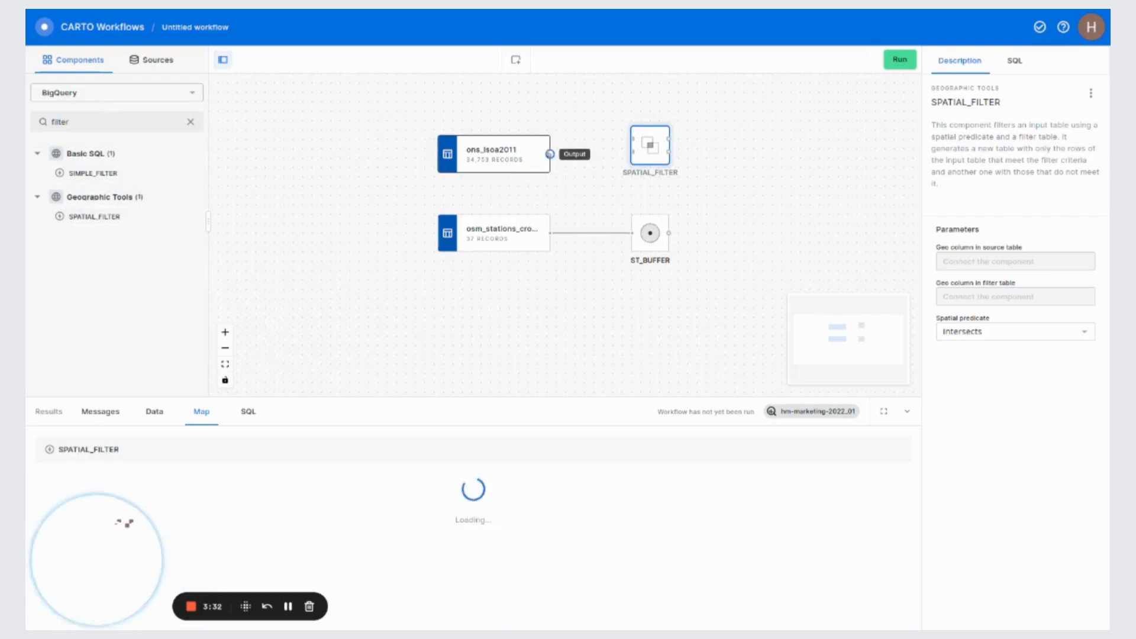
{"action": "left_click_drag", "start_coordinate": [550, 154], "coordinate": [632, 142]}
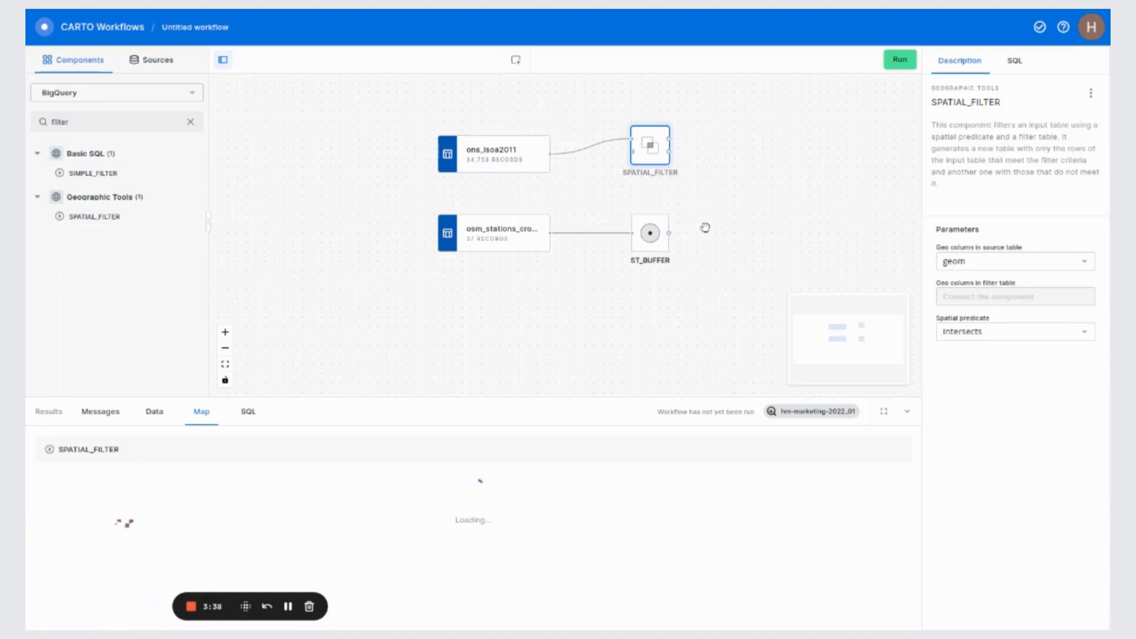
{"action": "left_click_drag", "start_coordinate": [668, 233], "coordinate": [633, 152]}
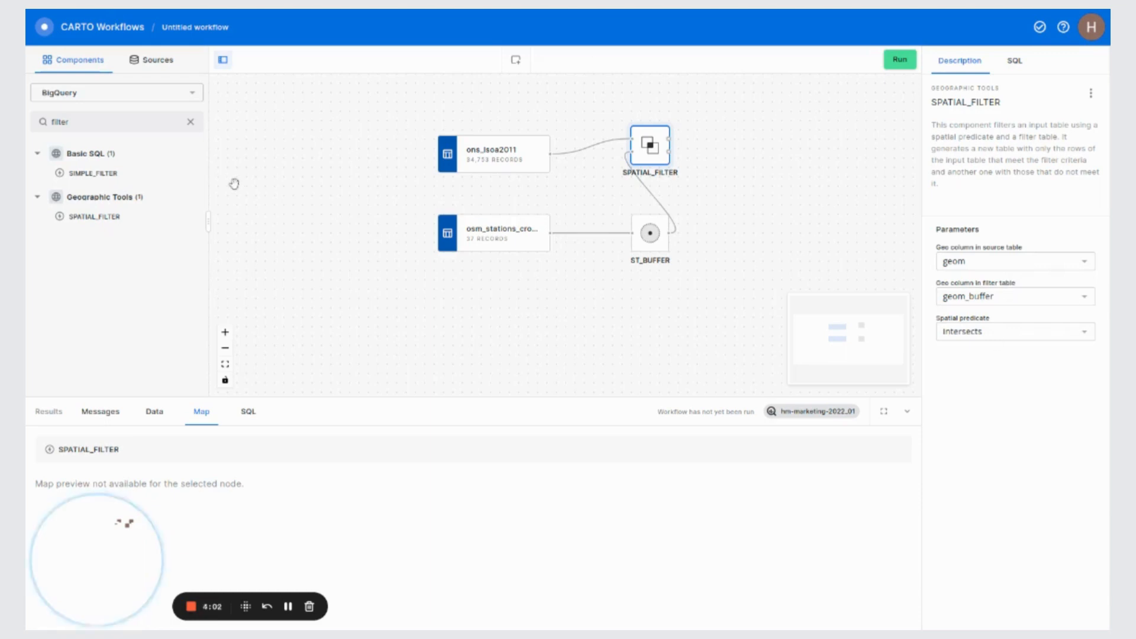
- Add a SAVE_AS_TABLE component to the workflow and feed it from the main output of SPATIAL_FILTER
{"action": "left_click", "coordinate": [190, 123]}
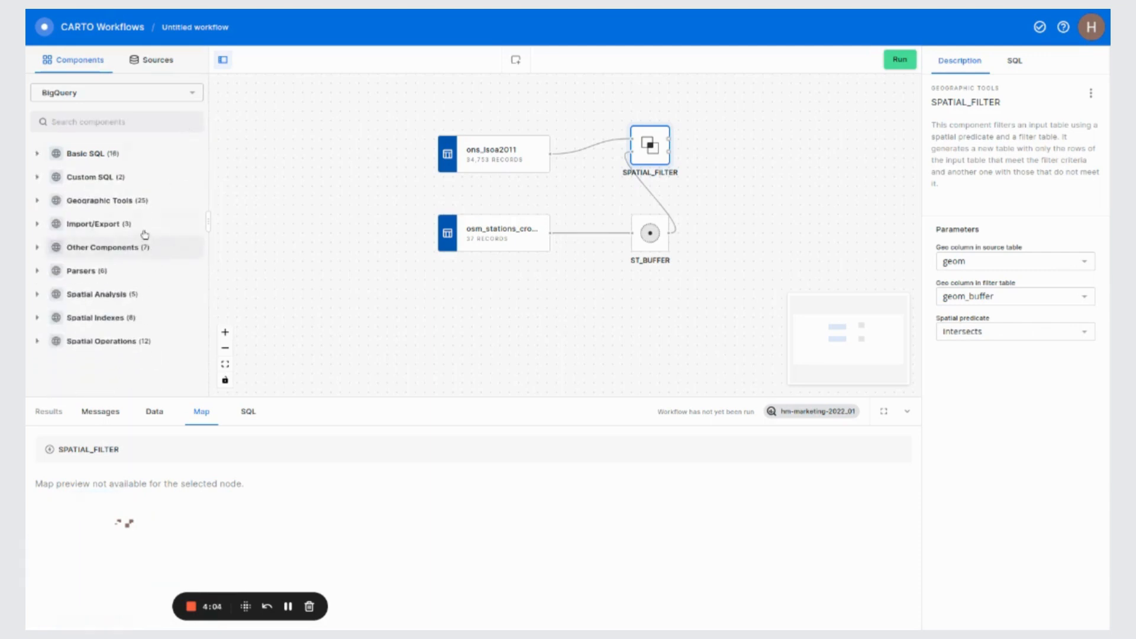
{"action": "left_click", "coordinate": [148, 230]}
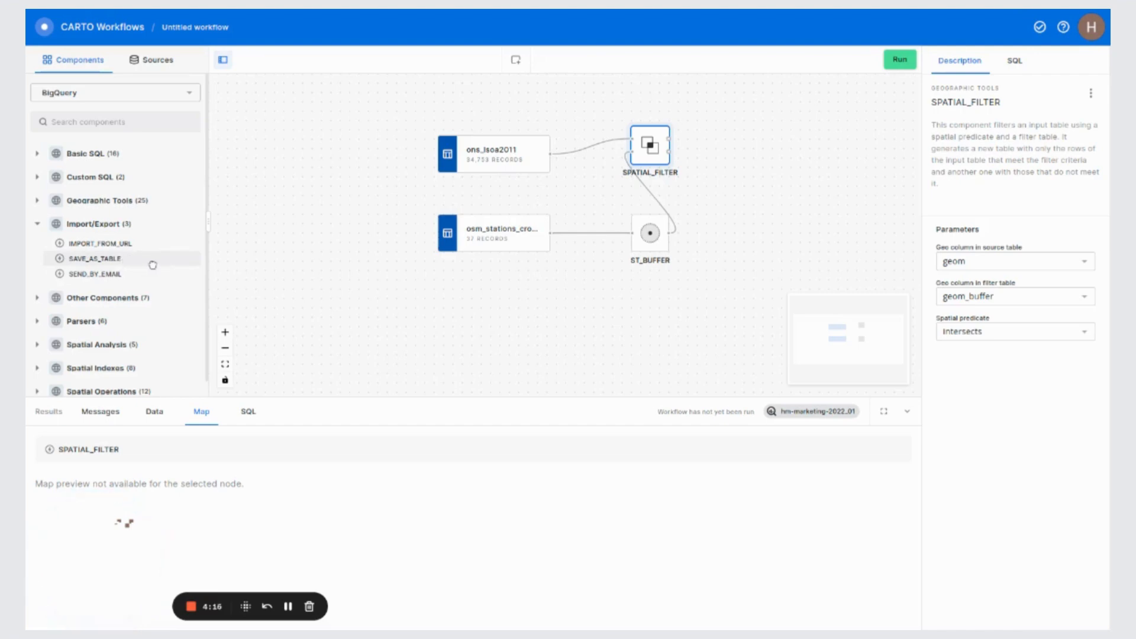
{"action": "left_click_drag", "start_coordinate": [153, 264], "coordinate": [815, 155]}
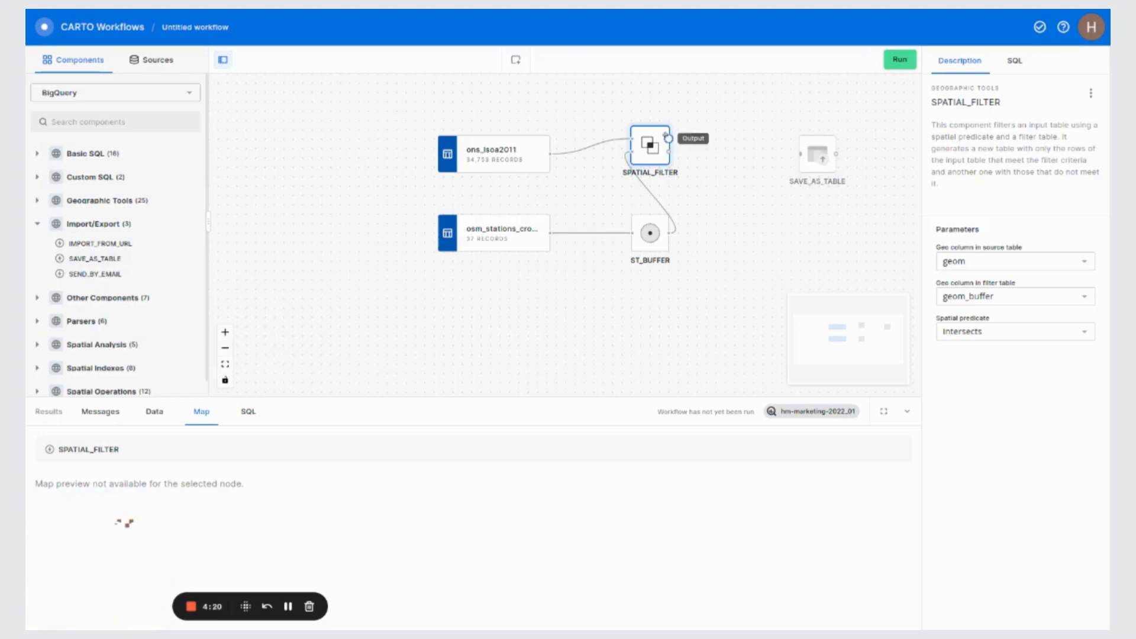
{"action": "left_click_drag", "start_coordinate": [669, 139], "coordinate": [801, 154]}
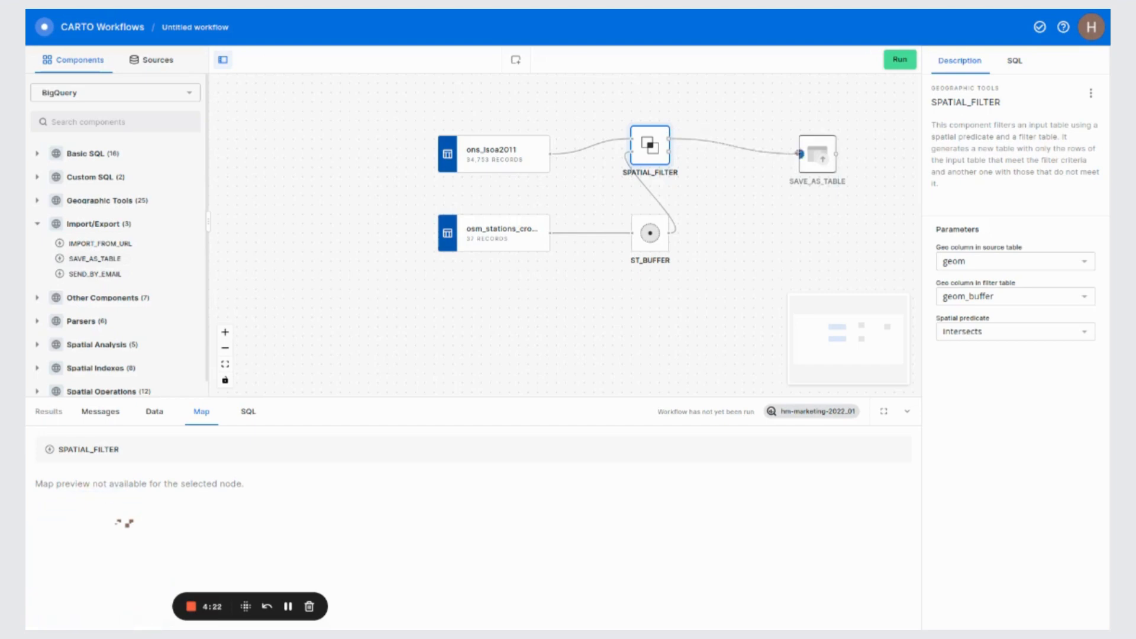
- Set the SAVE_AS_TABLE output table to cartodb-gcp-marketing-team.Infrastructure_RealEstate.ons_lsoa2011_output and run the workflow
{"action": "left_click", "coordinate": [816, 157]}
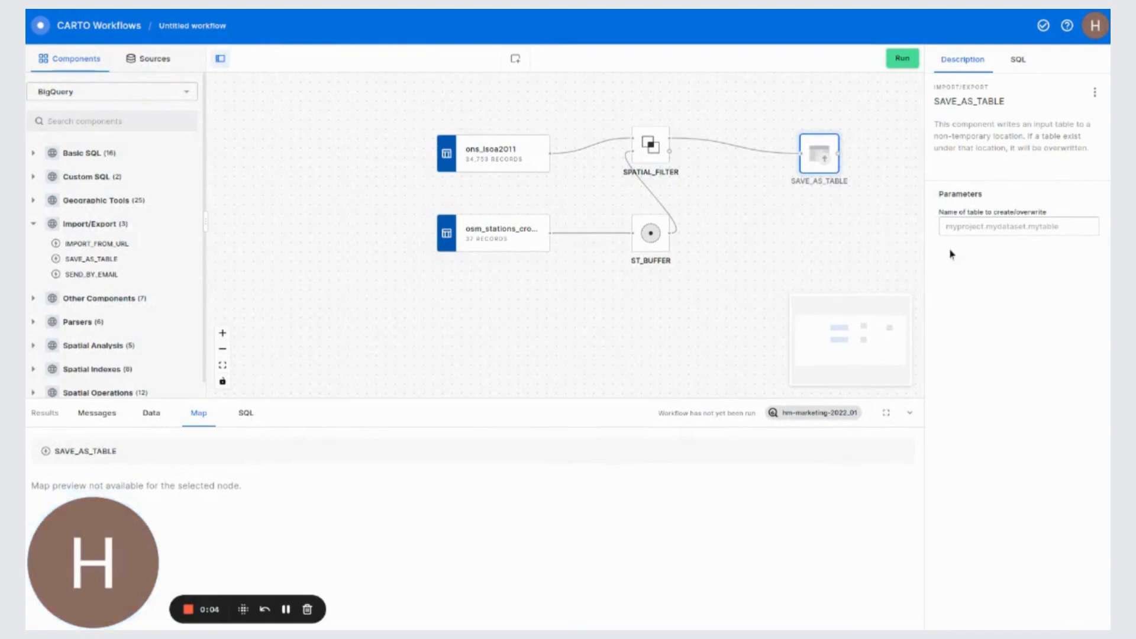
{"action": "left_click", "coordinate": [971, 227]}
{"action": "key", "text": "ctrl+v"}
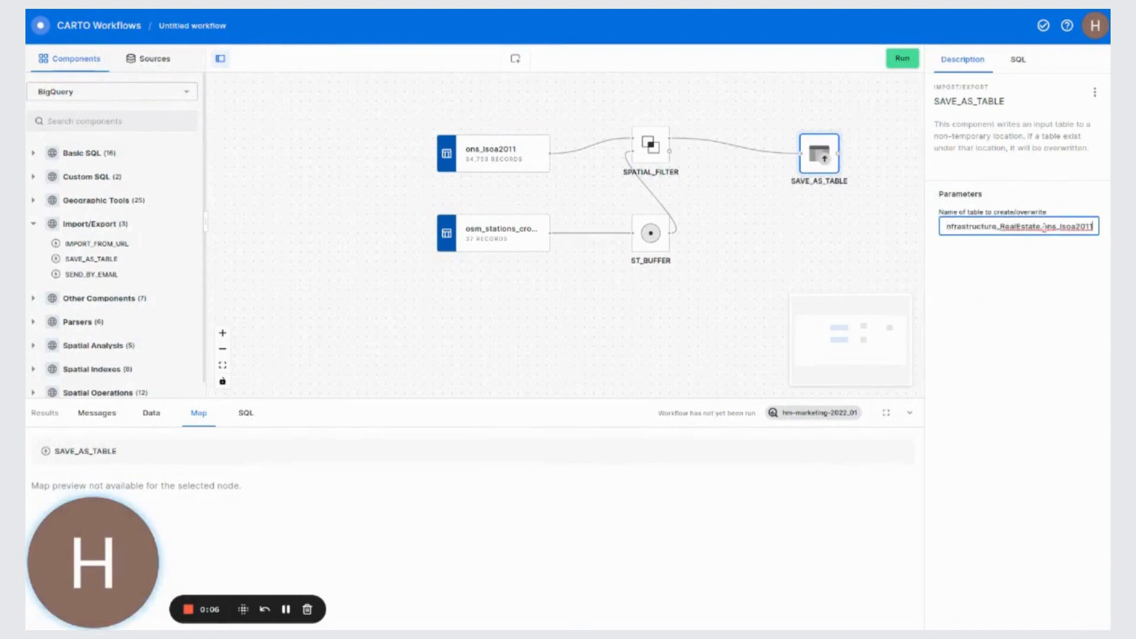
{"action": "left_click_drag", "start_coordinate": [1002, 228], "coordinate": [1098, 229]}
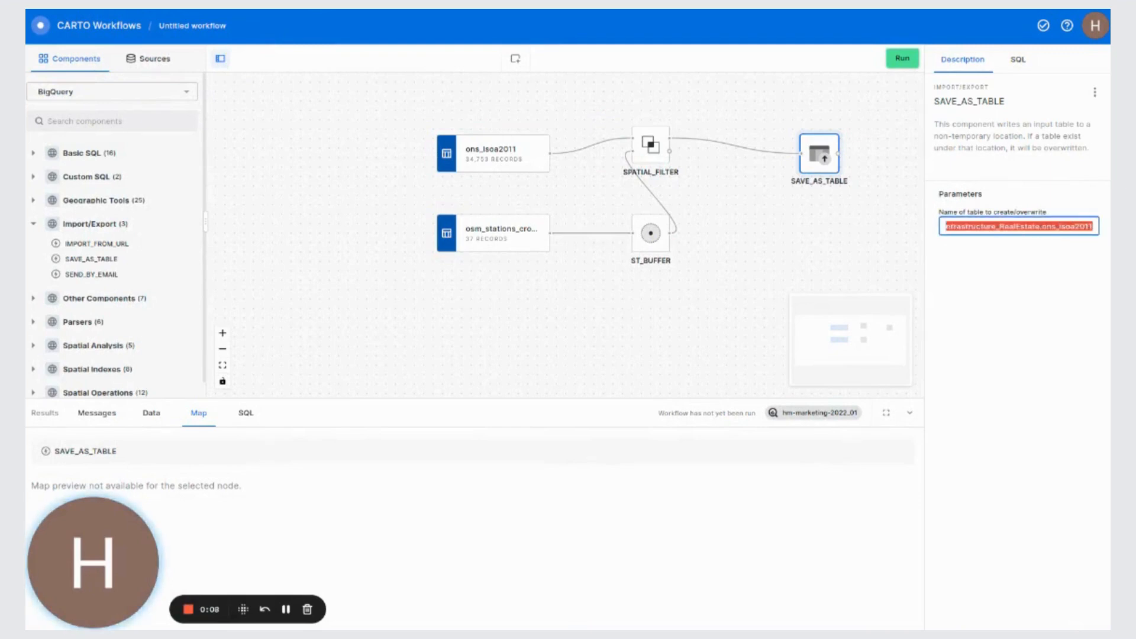
{"action": "left_click", "coordinate": [1049, 240]}
{"action": "left_click", "coordinate": [1091, 224]}
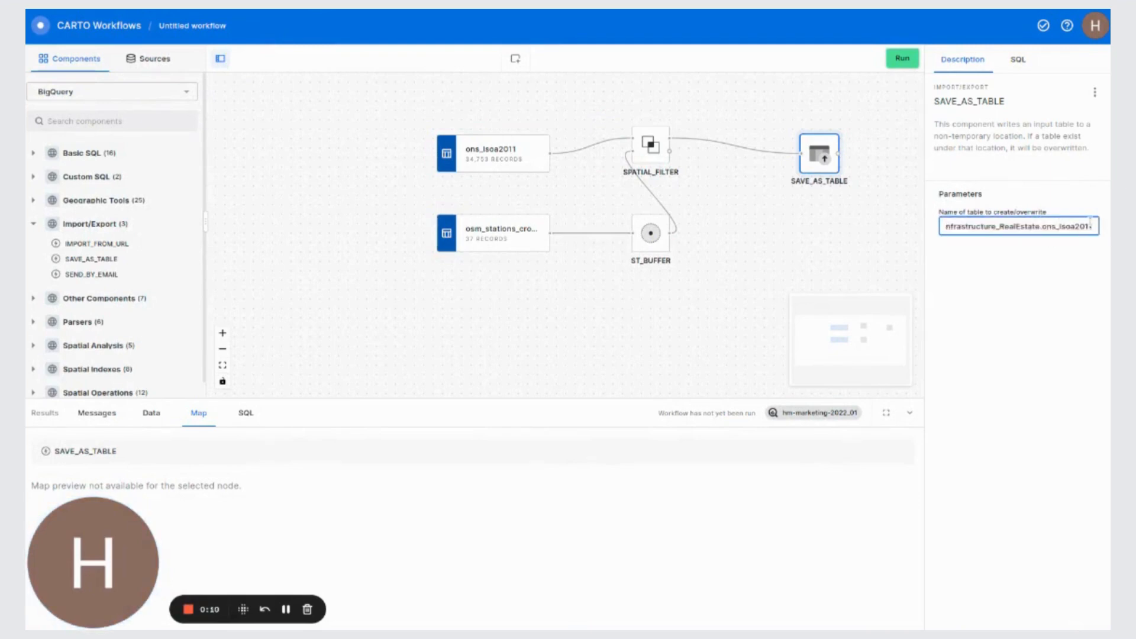
{"action": "type", "text": "_output"}
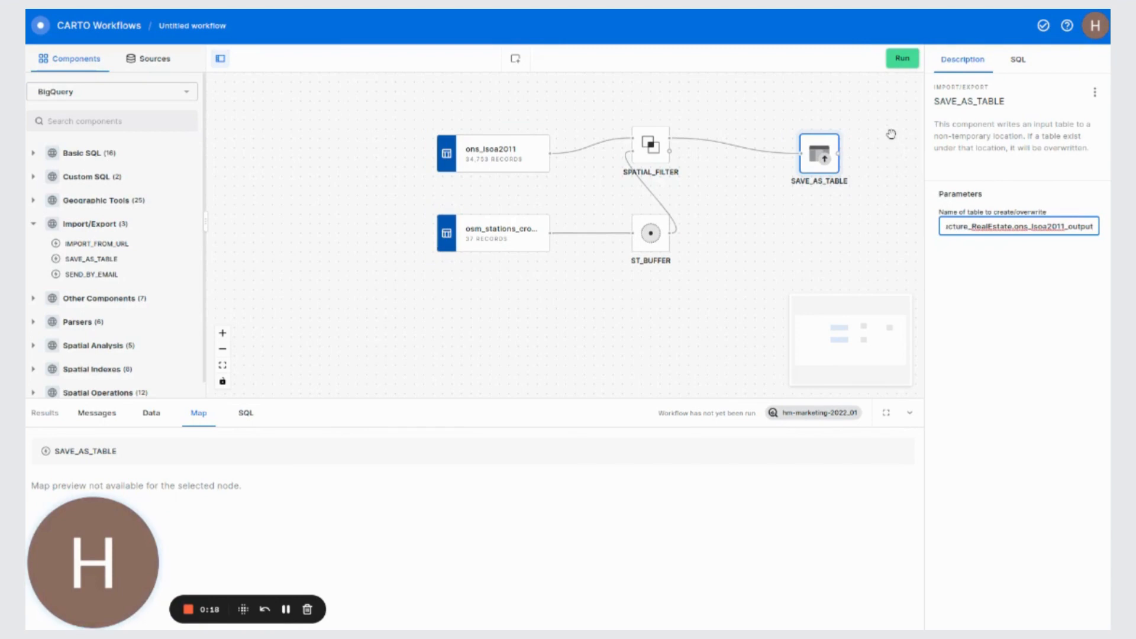
{"action": "left_click", "coordinate": [906, 59]}
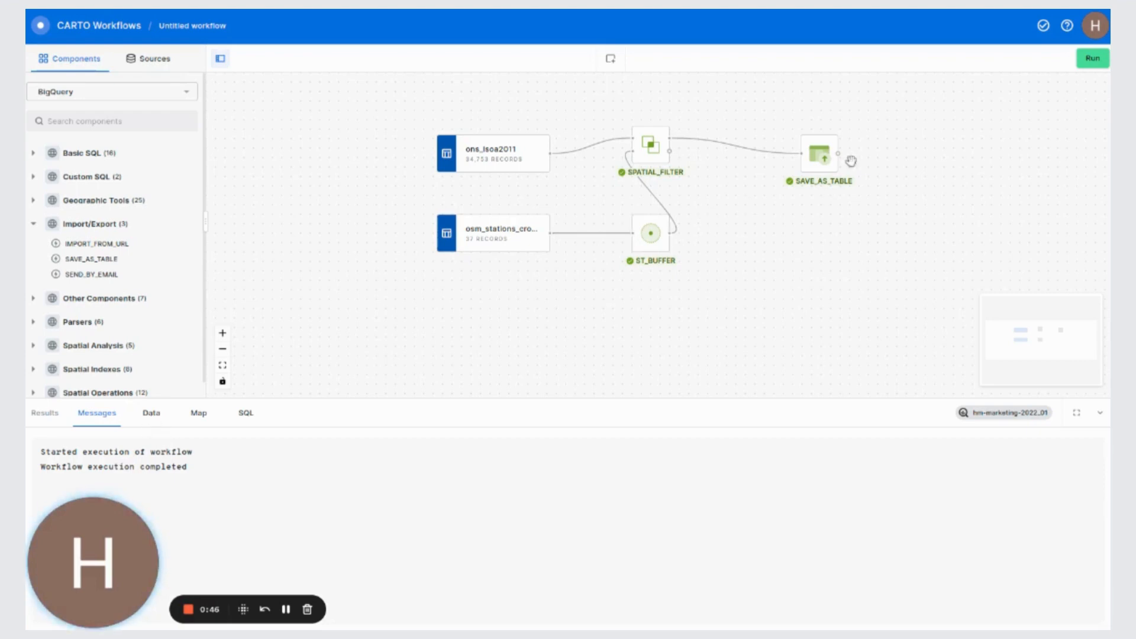
- Examine the SAVE_AS_TABLE result as data rows and as filtered LSOA areas in the map preview
{"action": "left_click", "coordinate": [785, 182]}
{"action": "left_click", "coordinate": [152, 413]}
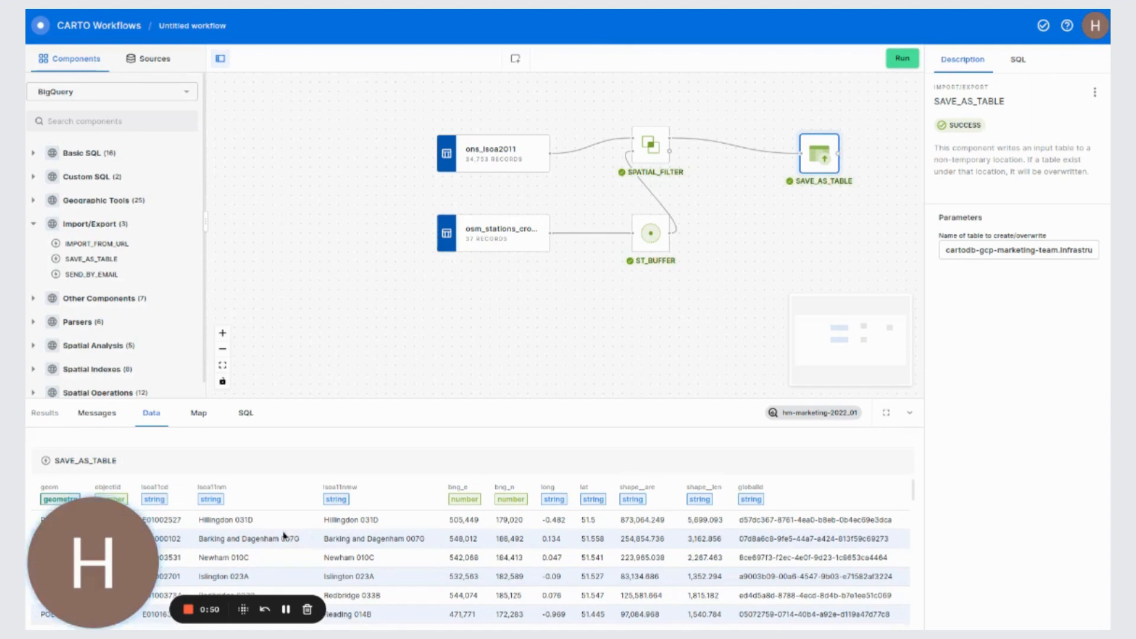
{"action": "scroll", "coordinate": [406, 537], "scroll_direction": "down", "scroll_amount": 1}
{"action": "scroll", "coordinate": [406, 537], "scroll_direction": "up", "scroll_amount": 1}
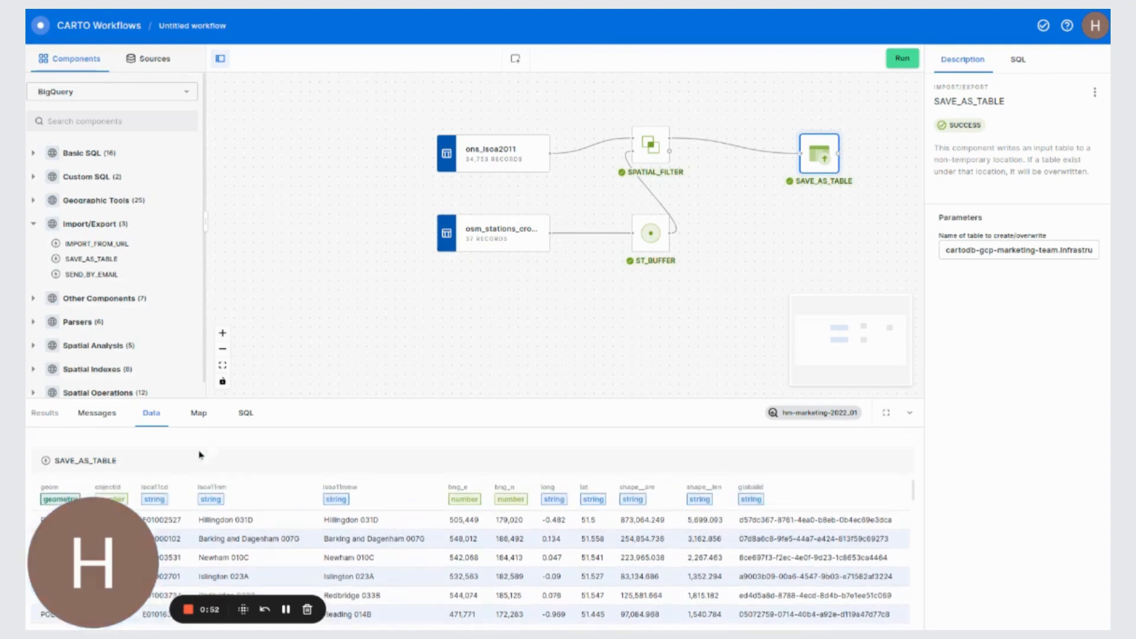
{"action": "left_click", "coordinate": [199, 414]}
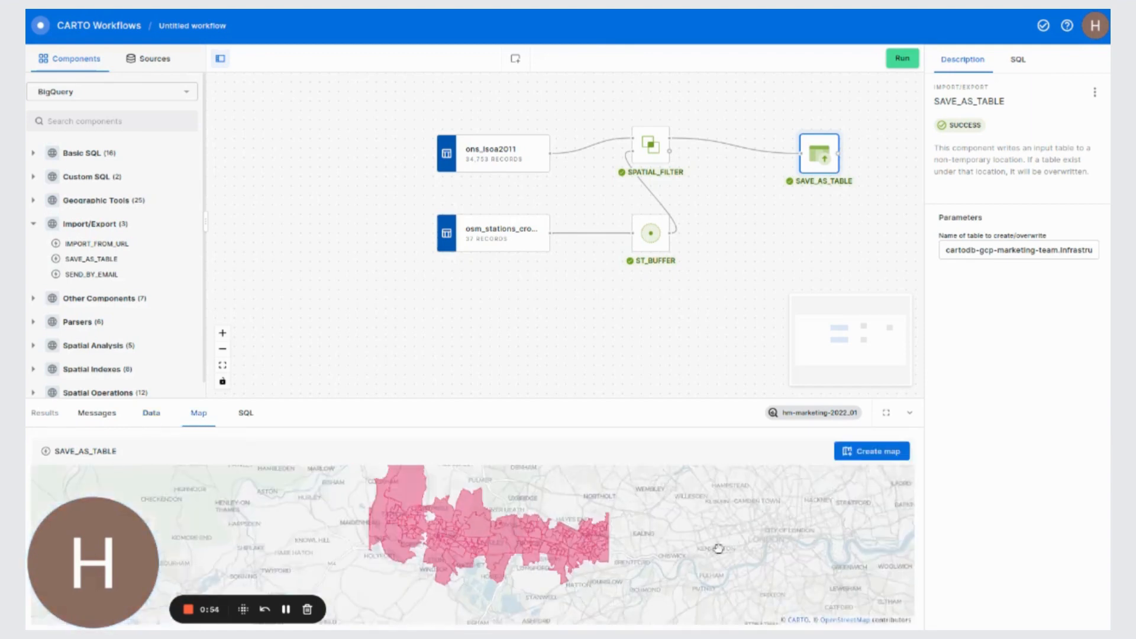
{"action": "left_click_drag", "start_coordinate": [718, 548], "coordinate": [610, 509]}
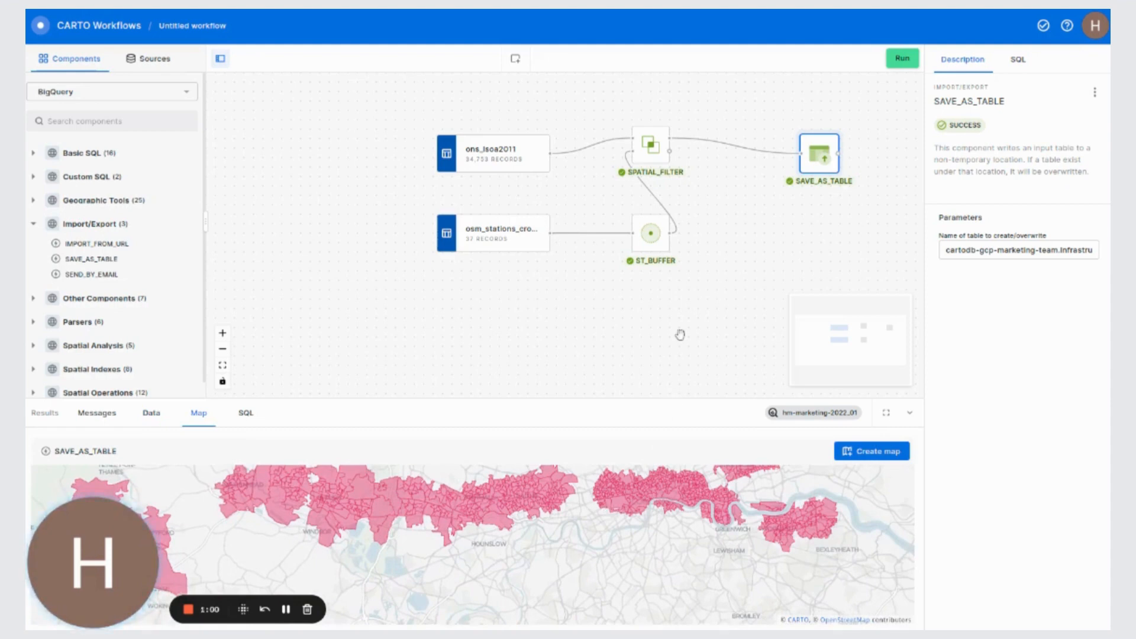
- Examine the ST_BUFFER result around the Crossrail stations in the map preview
{"action": "left_click", "coordinate": [651, 242]}
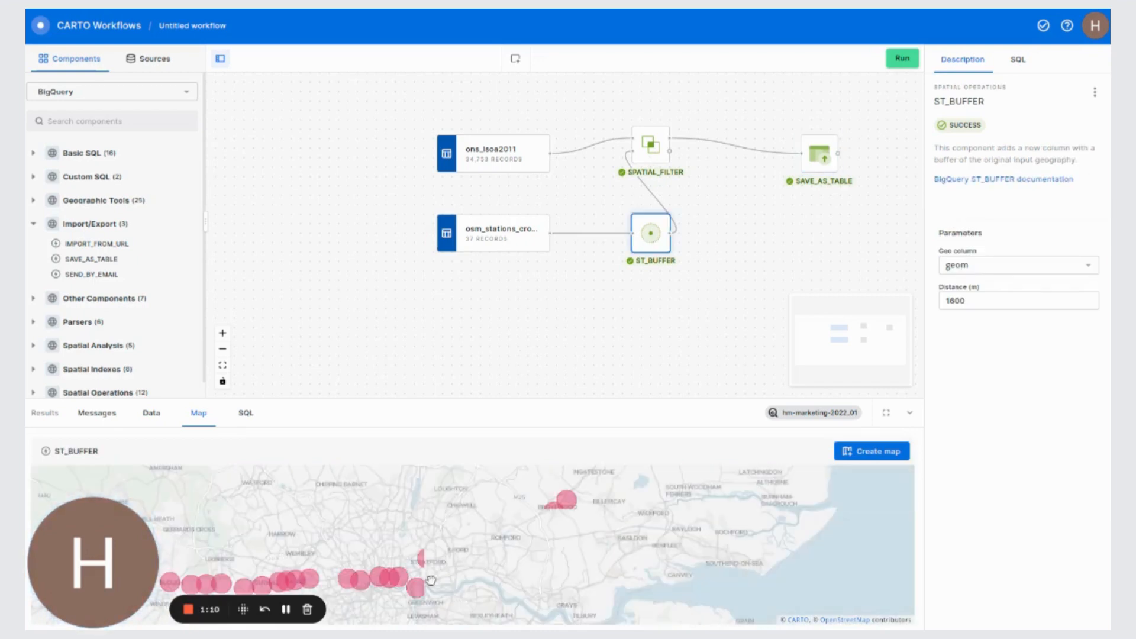
{"action": "left_click_drag", "start_coordinate": [434, 577], "coordinate": [665, 546]}
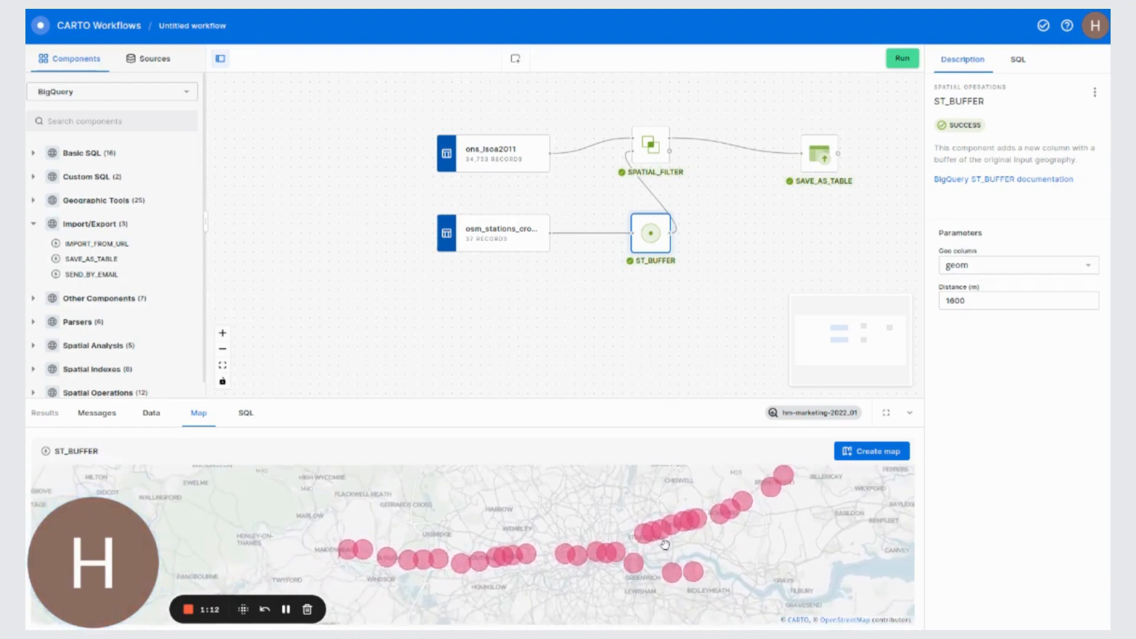